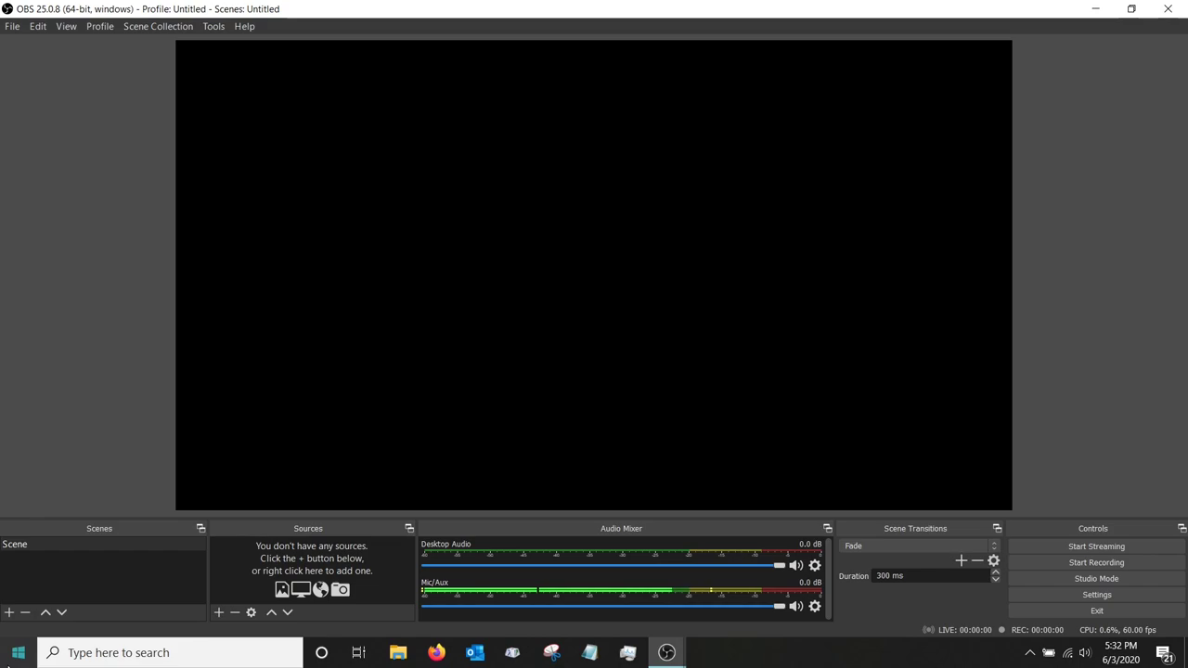
Go from Windows Settings > System > Display to the Graphics settings page.
click(16, 661)
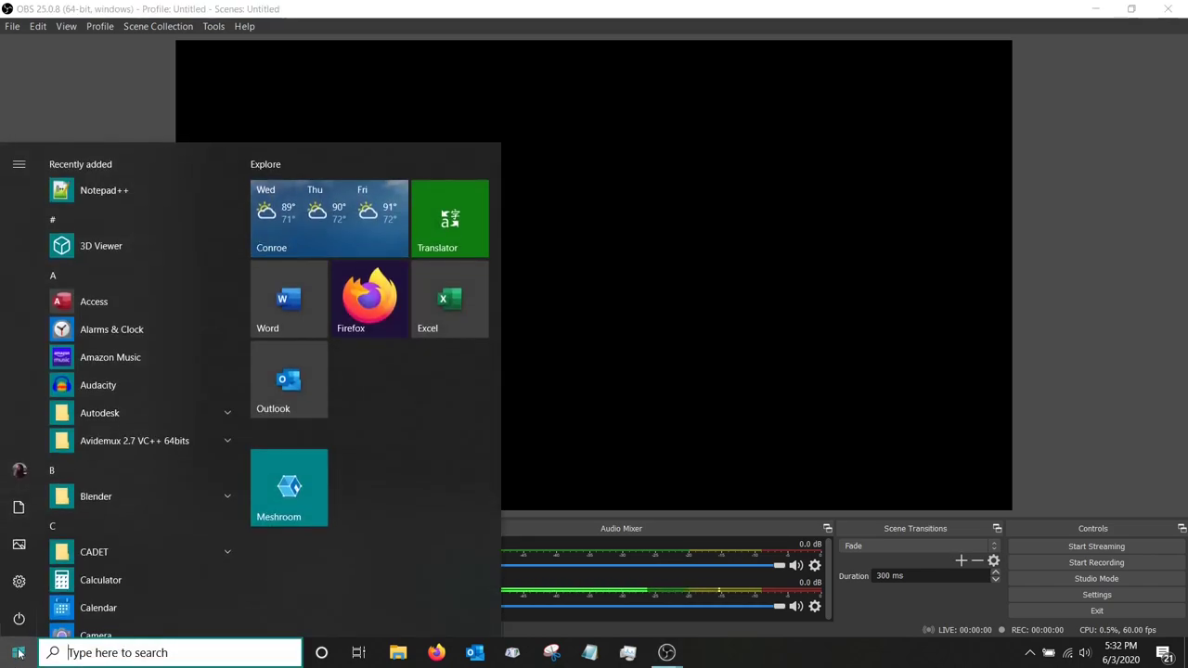
click(15, 582)
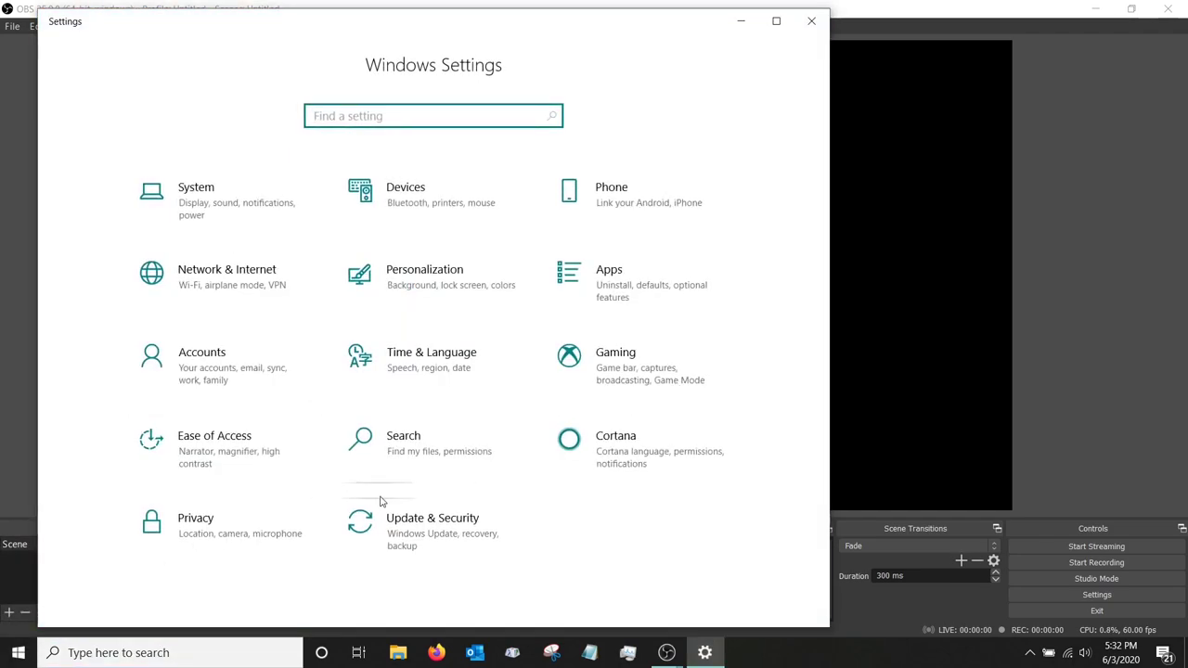
click(253, 204)
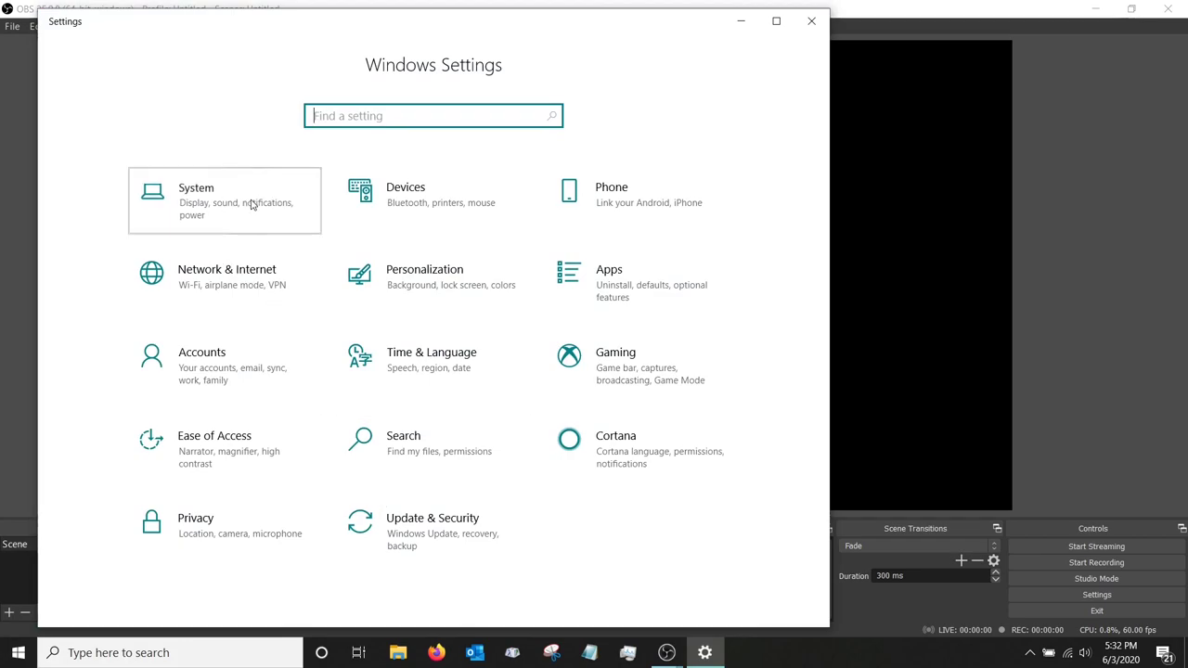
click(98, 184)
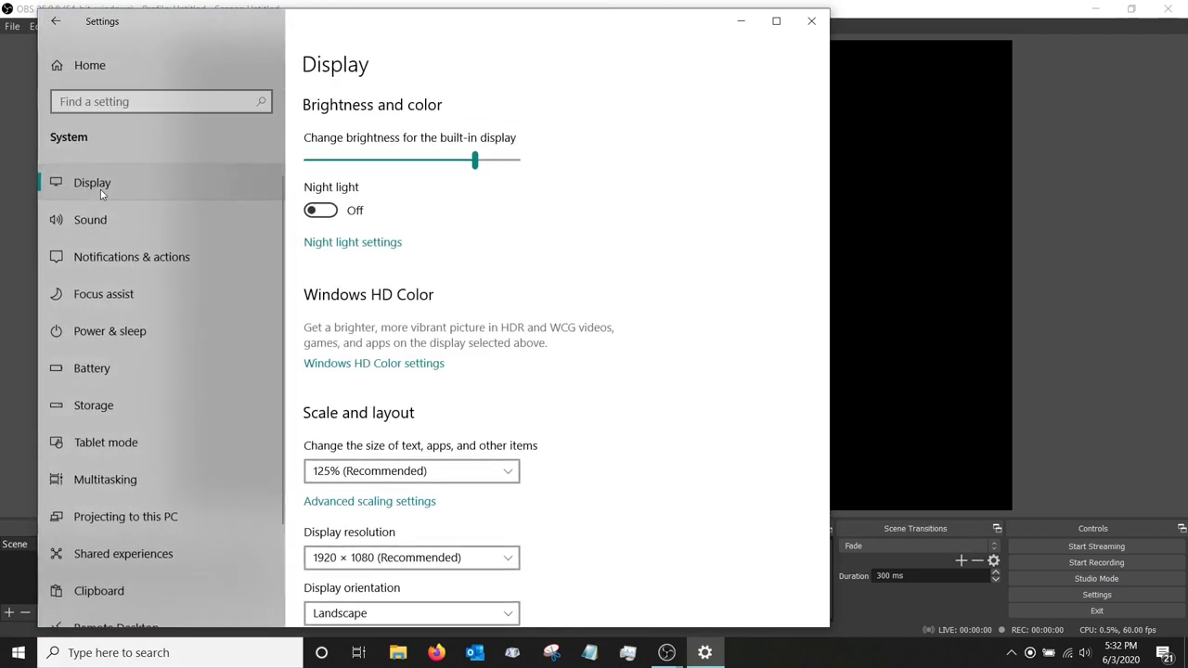
scroll(661, 326, down, 6)
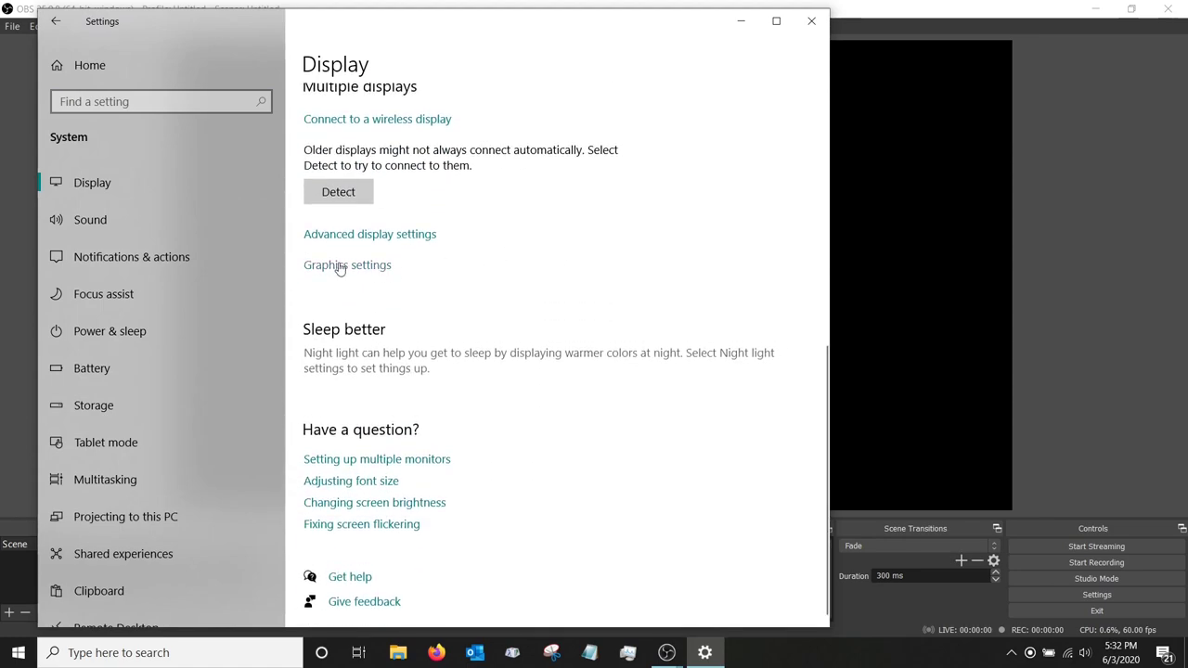
click(340, 269)
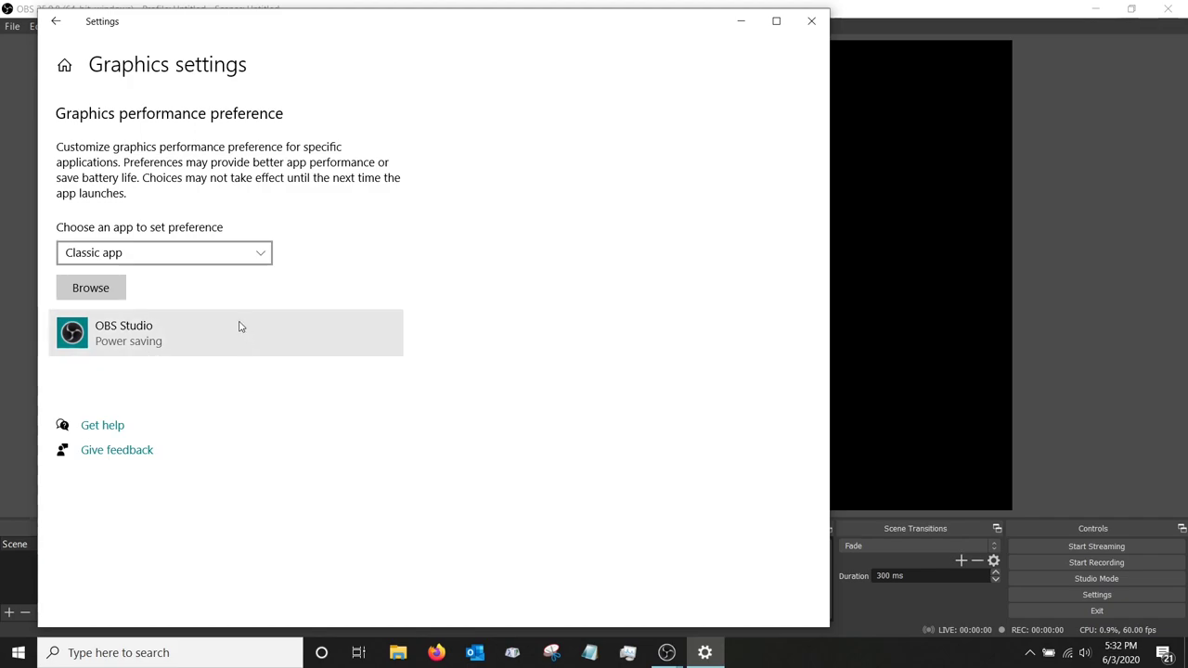
click(79, 289)
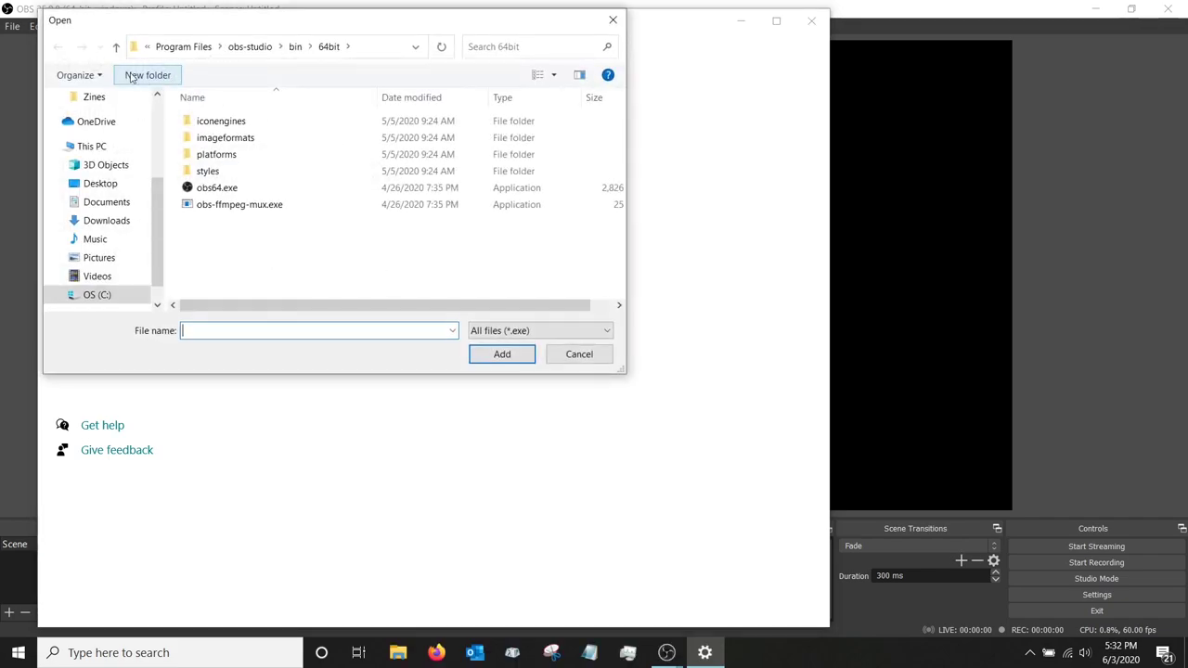
click(102, 294)
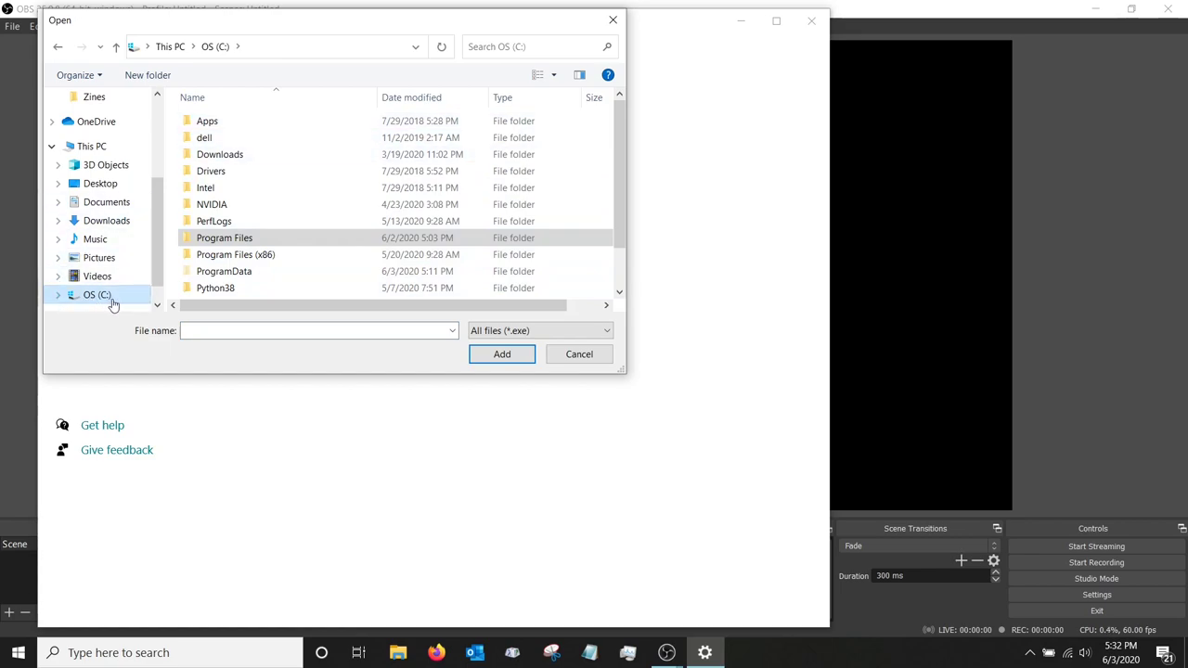
click(240, 243)
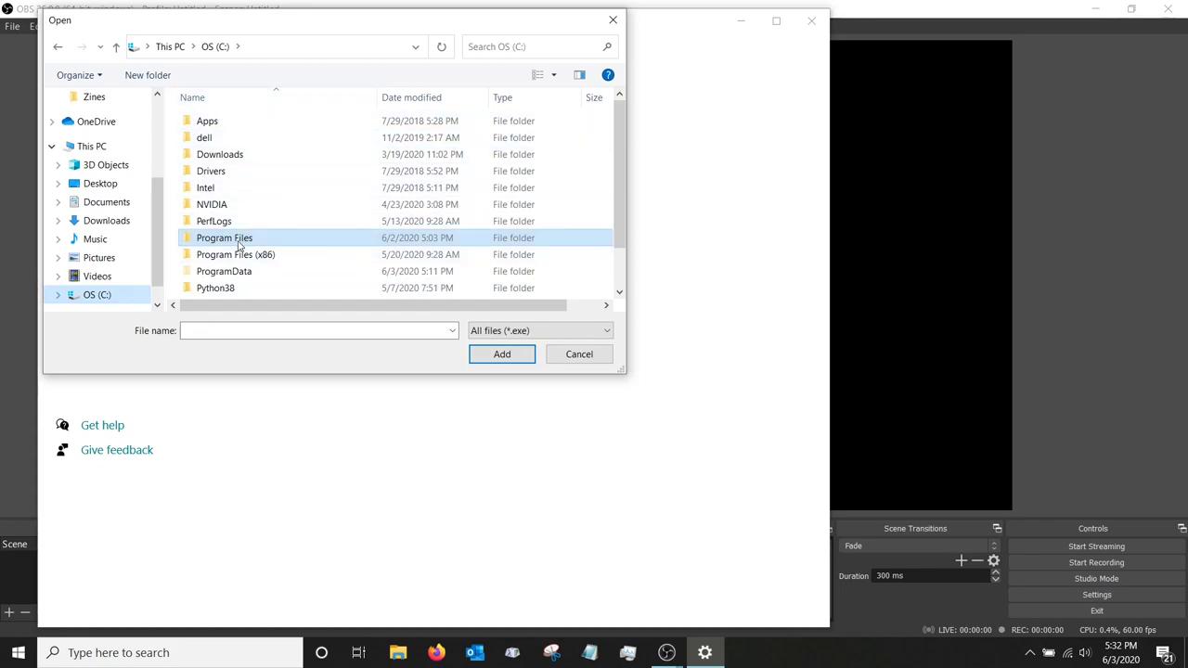
double_click(240, 243)
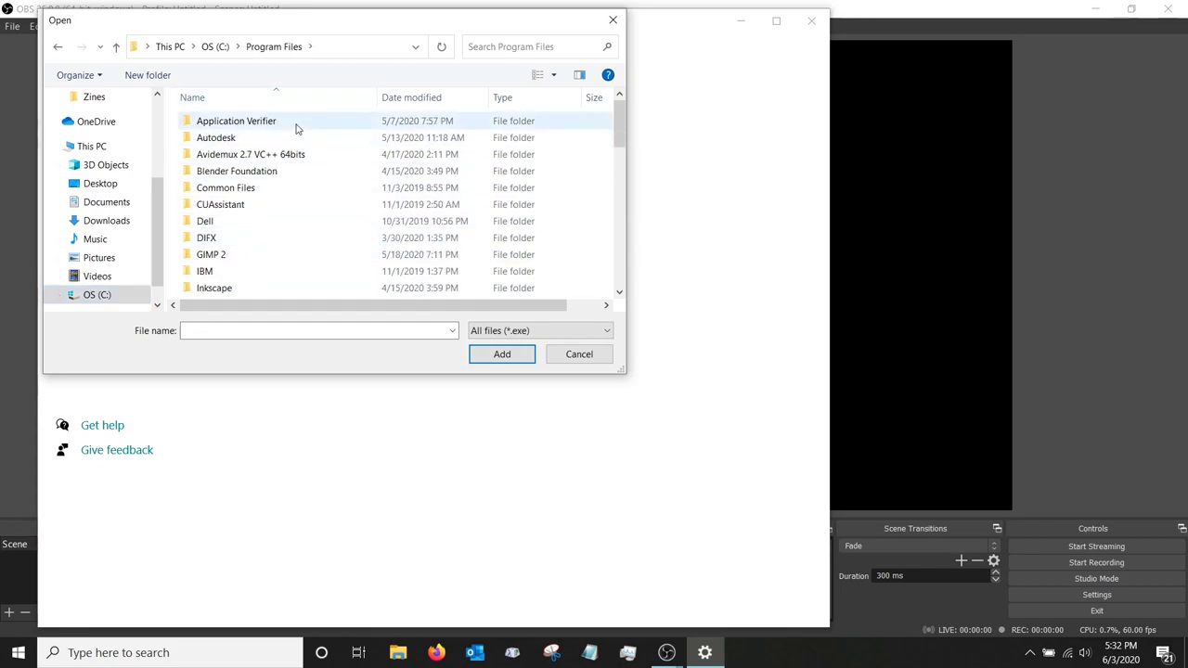
scroll(293, 126, down, 1)
scroll(297, 130, down, 4)
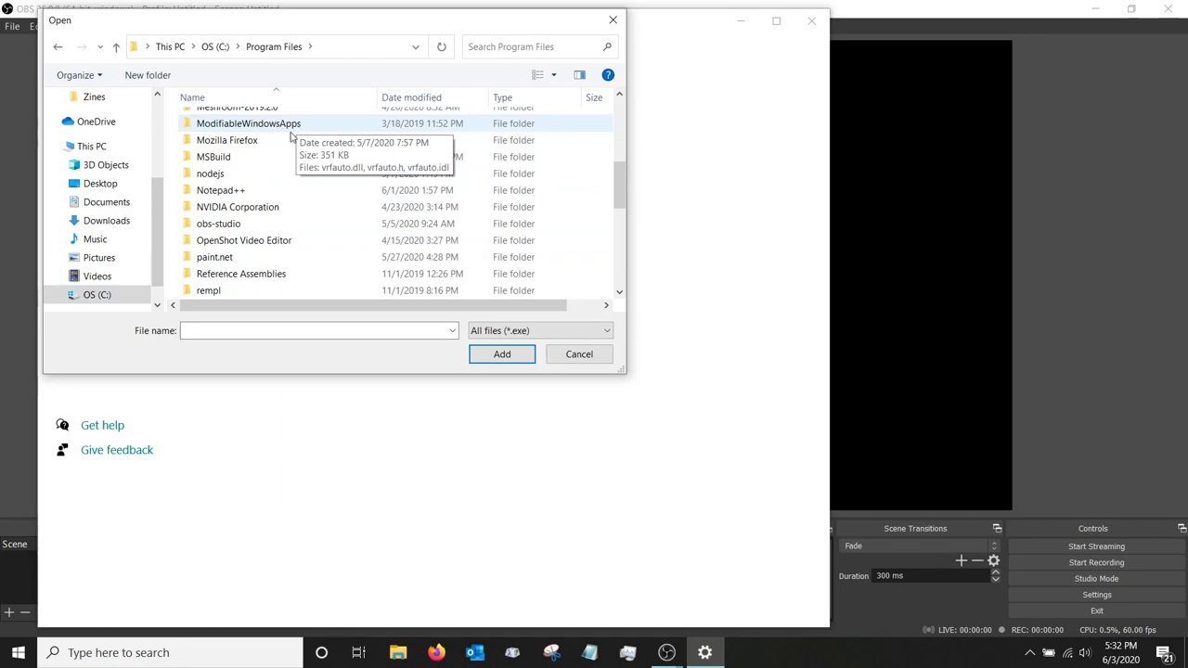
double_click(229, 226)
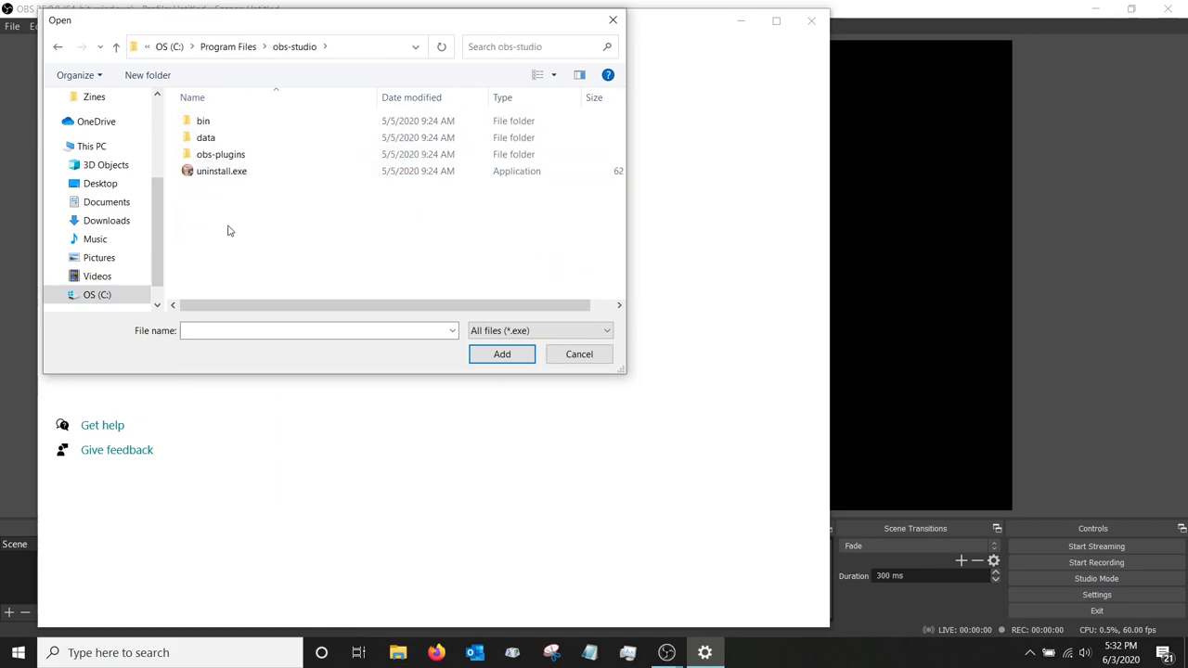
click(202, 124)
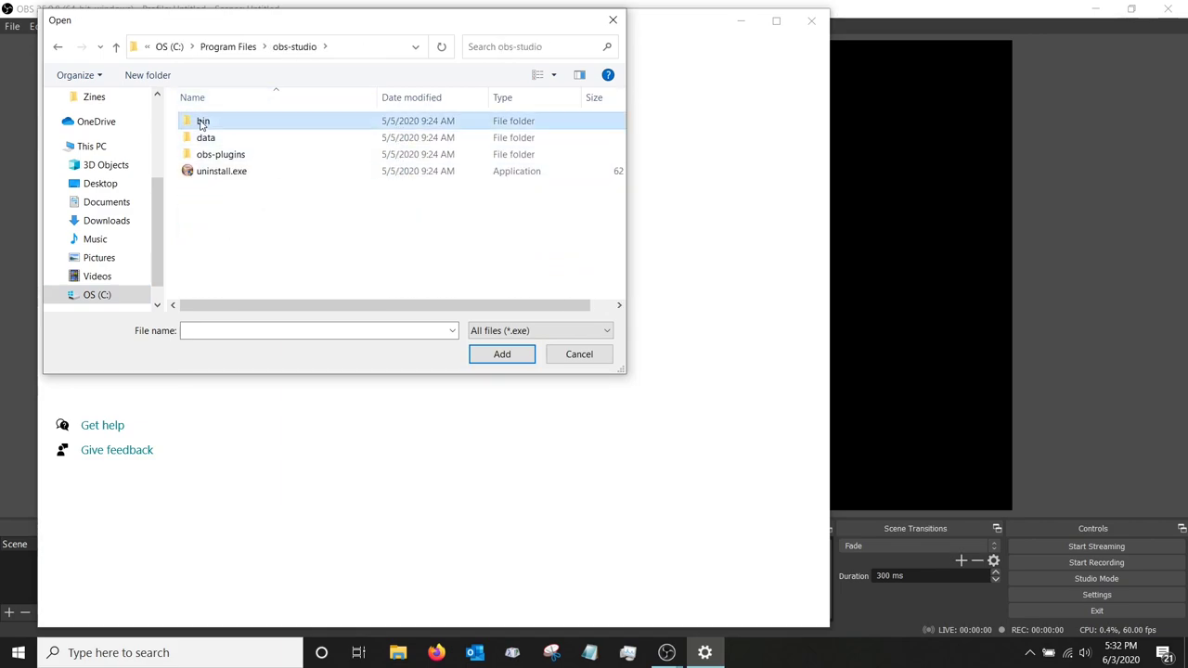
double_click(202, 125)
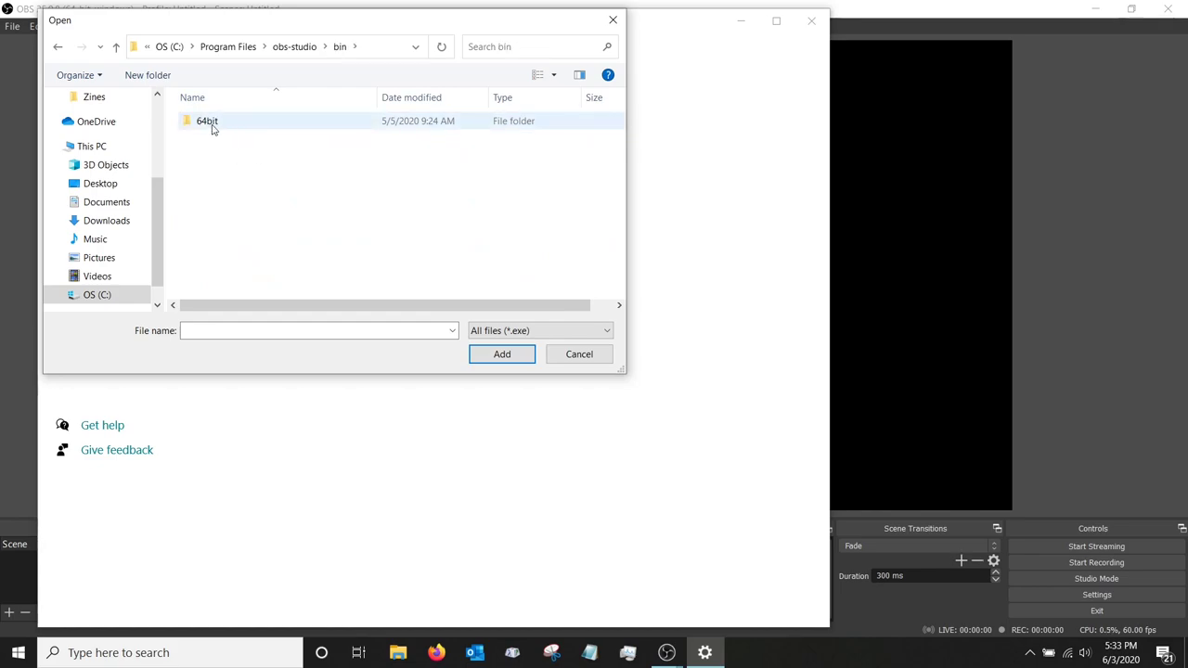
double_click(221, 130)
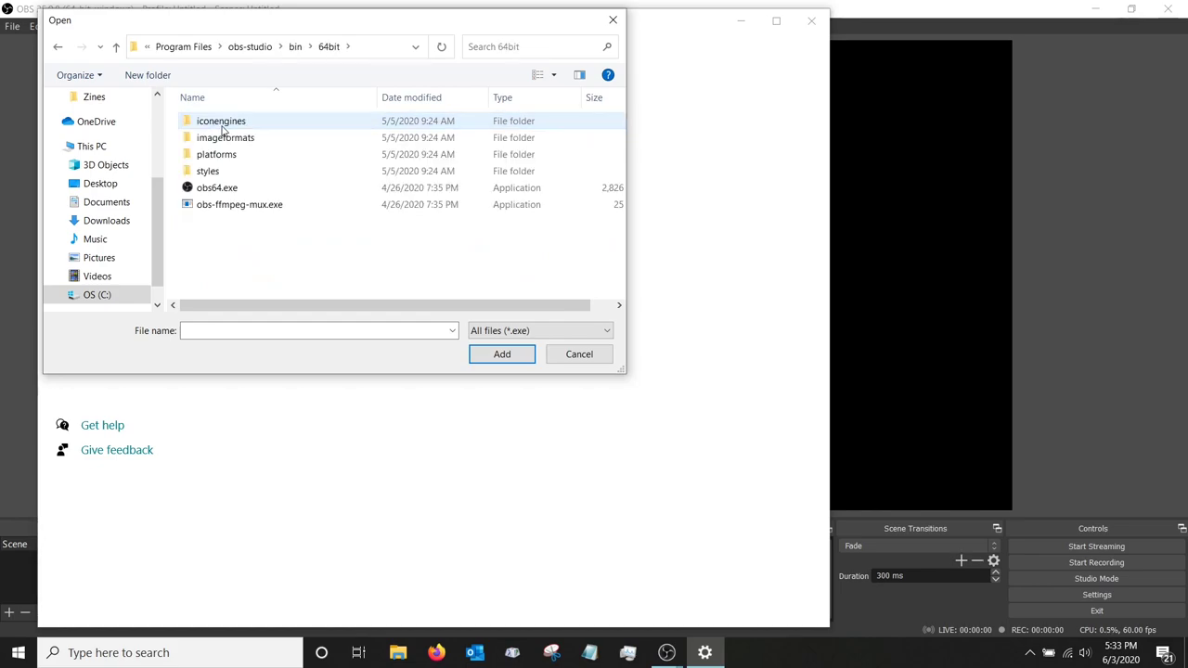
click(212, 193)
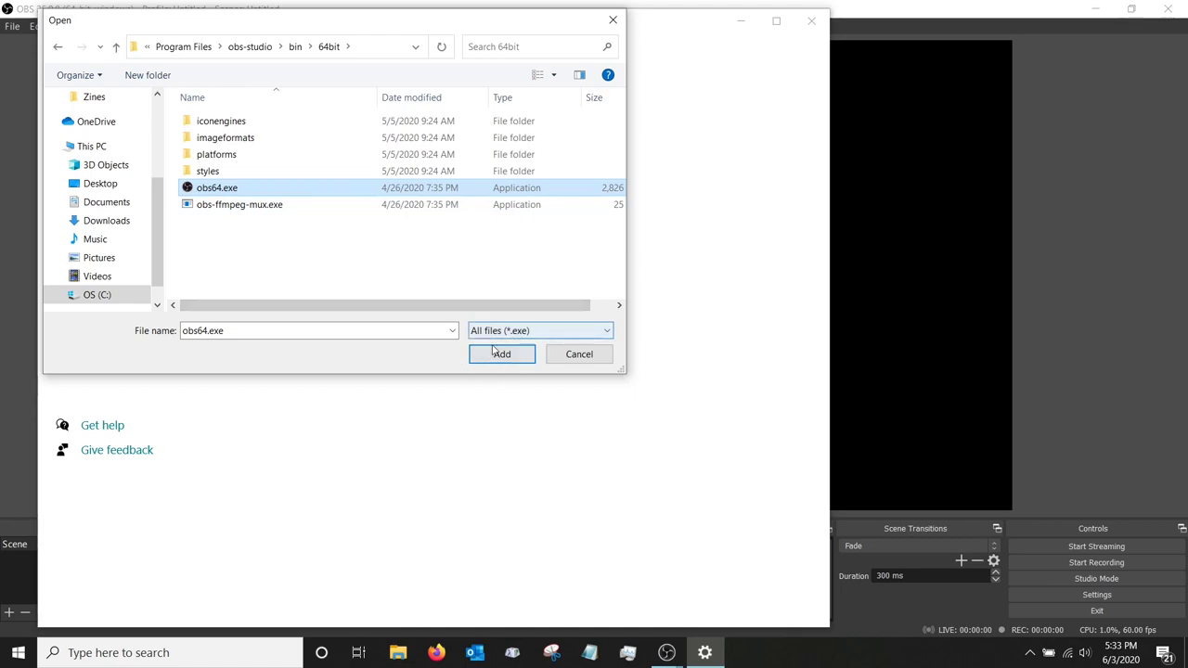
click(615, 25)
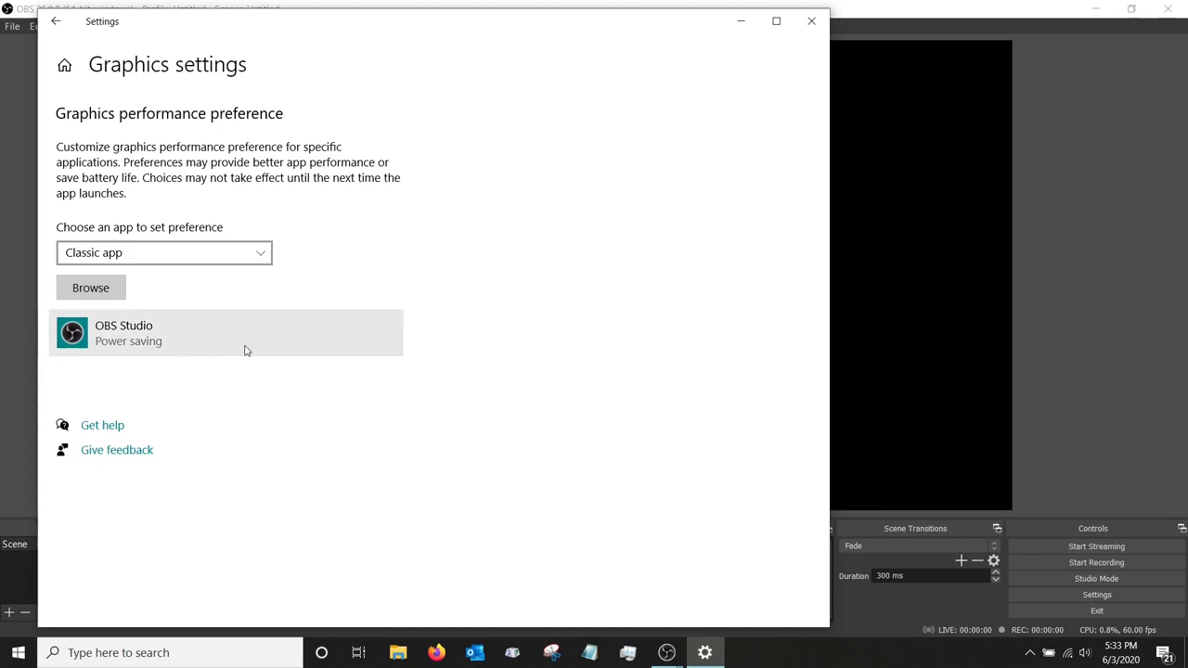
Save OBS Studio's graphics preference as Power saving and minimize the Settings window.
click(183, 345)
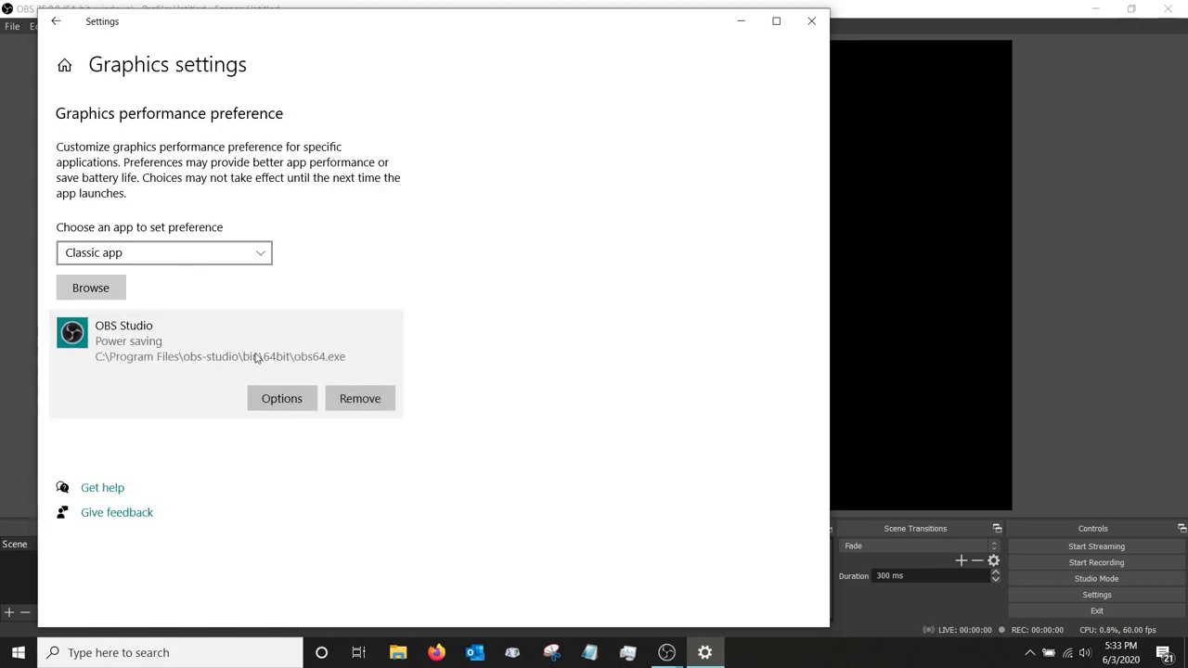
click(289, 401)
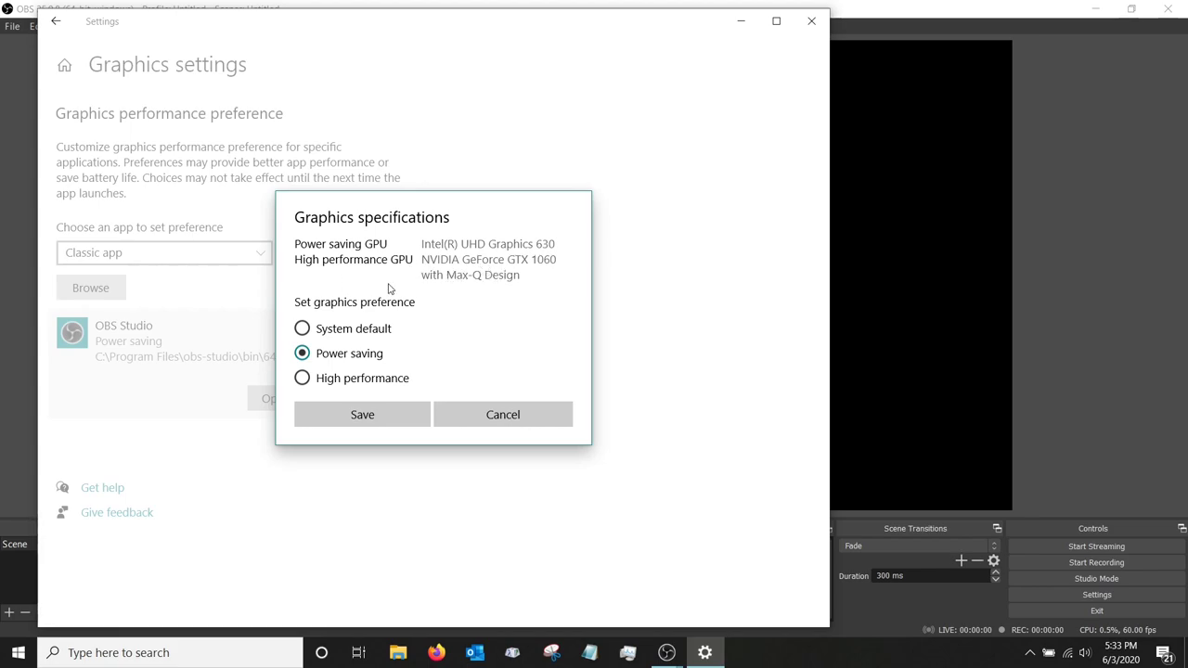
click(303, 330)
click(301, 358)
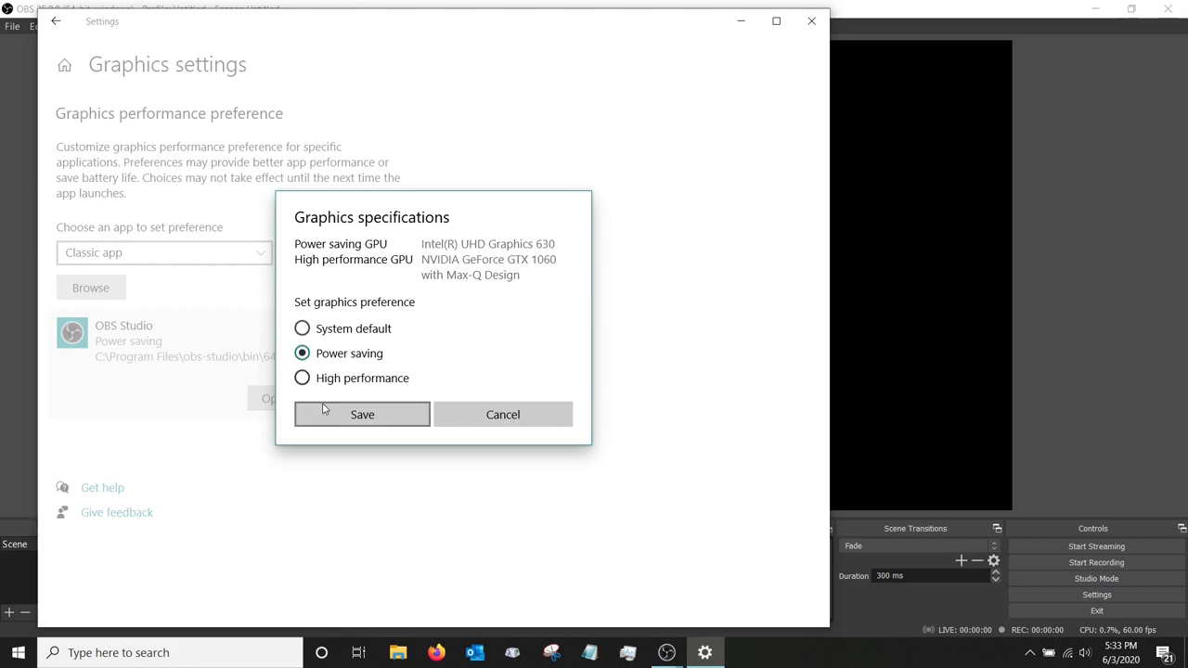
click(351, 418)
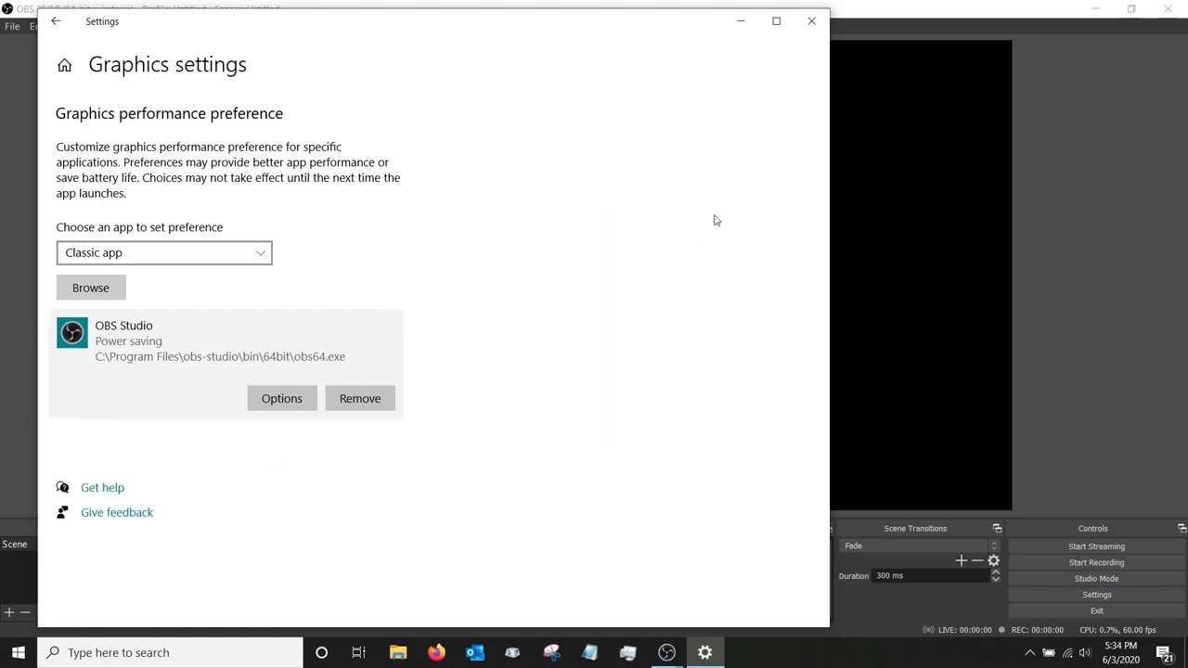
click(741, 21)
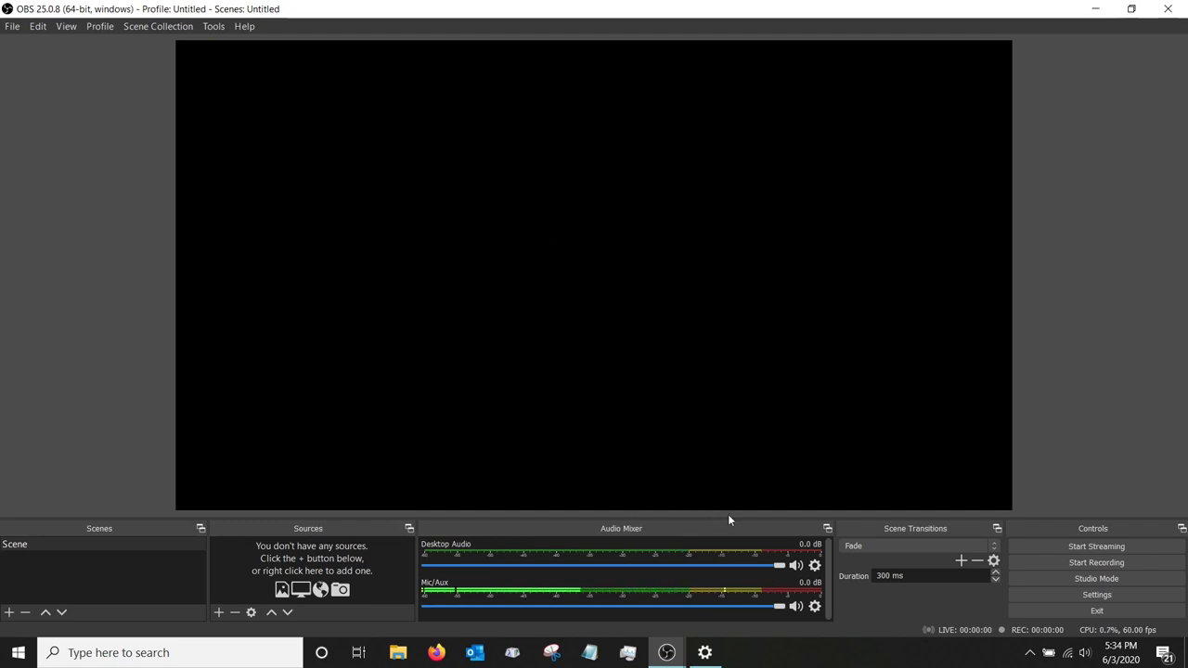
click(778, 566)
drag(780, 567, 803, 584)
drag(778, 606, 793, 637)
click(797, 566)
click(796, 566)
click(796, 609)
Add a Display Capture source to the scene and confirm its creation.
click(219, 613)
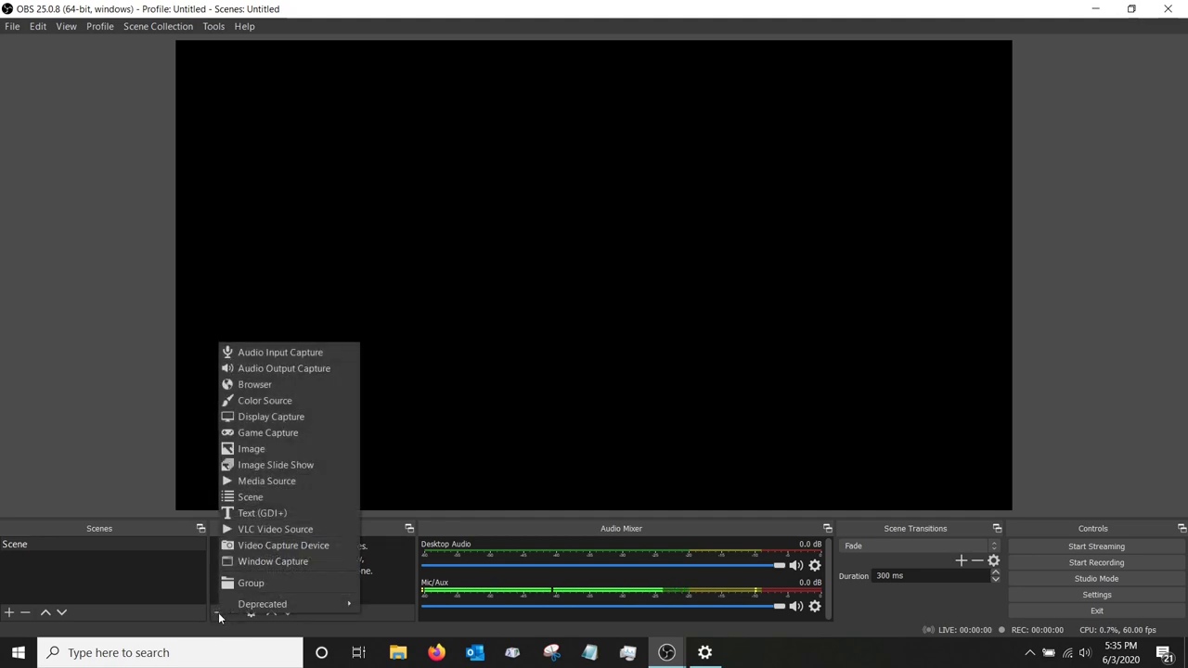
click(313, 424)
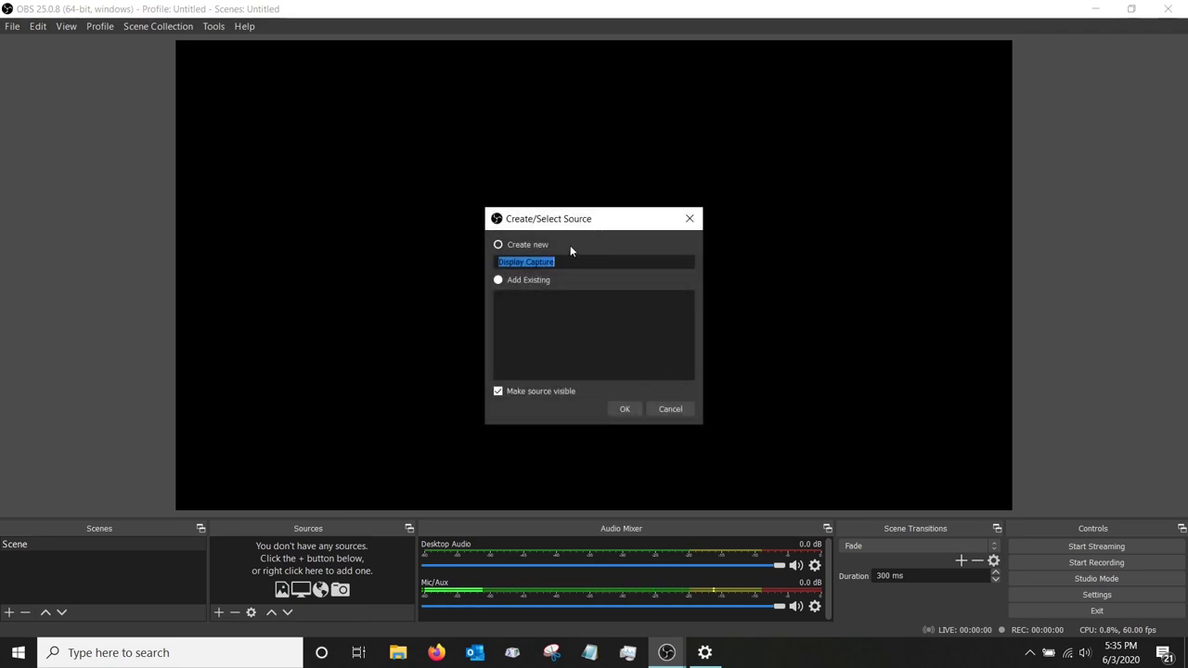
click(631, 412)
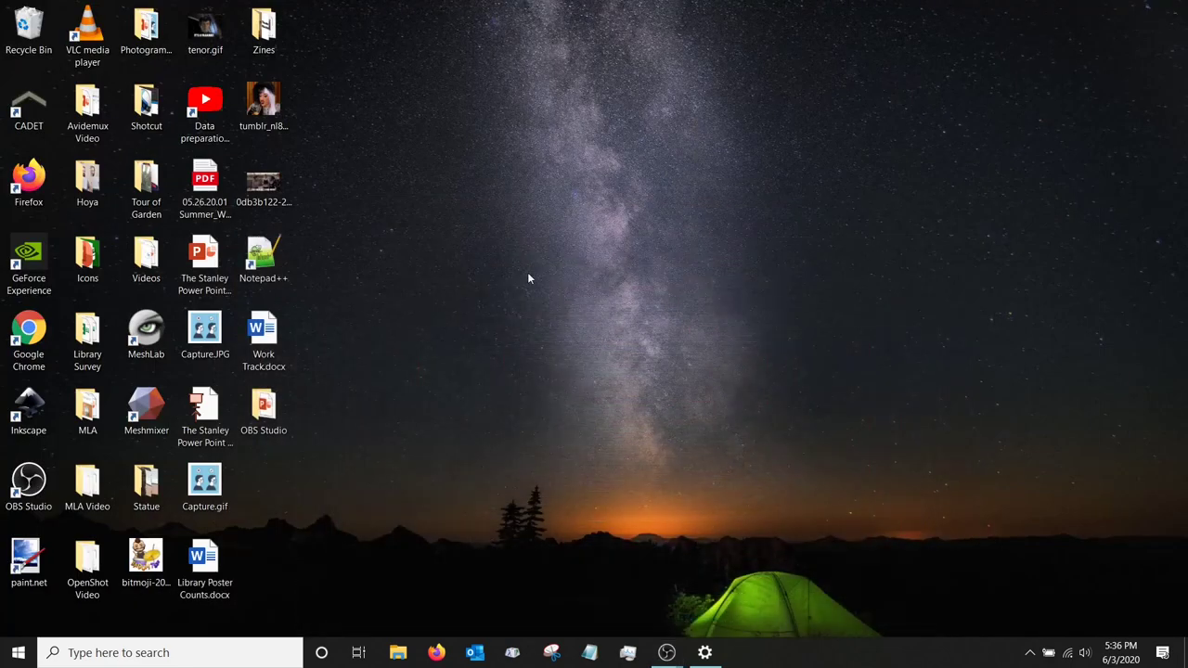
In Firefox, go to lonestar.edu libraries' Research Databases and open All Databases by Title.
click(436, 654)
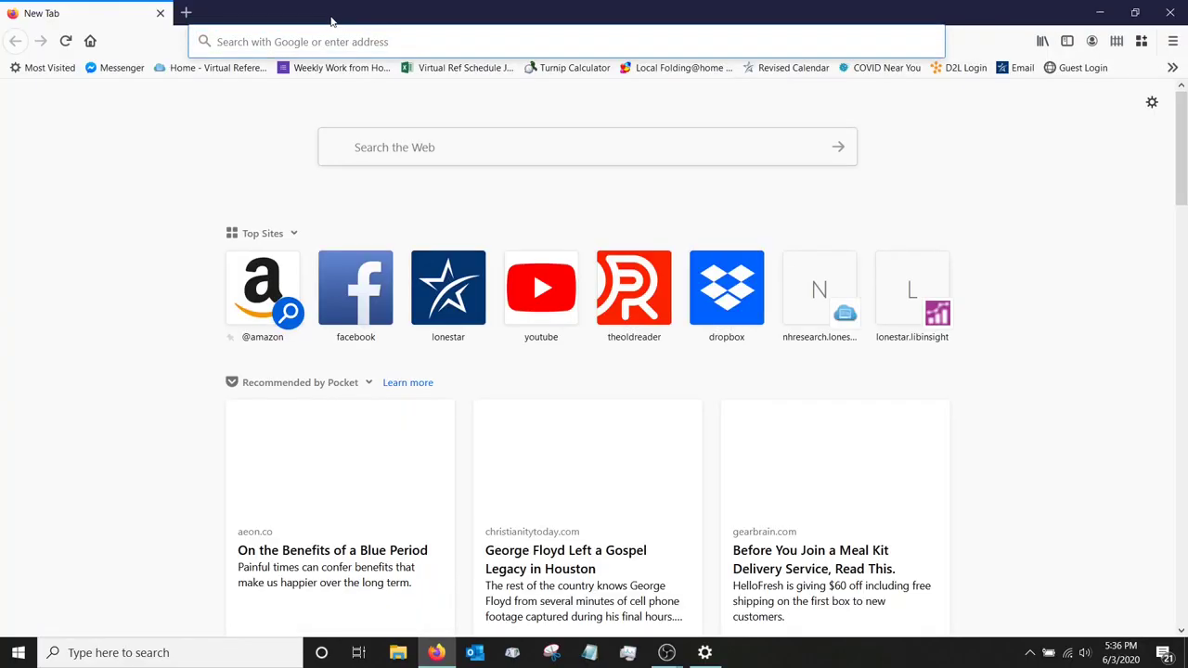
click(329, 33)
text(www.lonestar.edu)
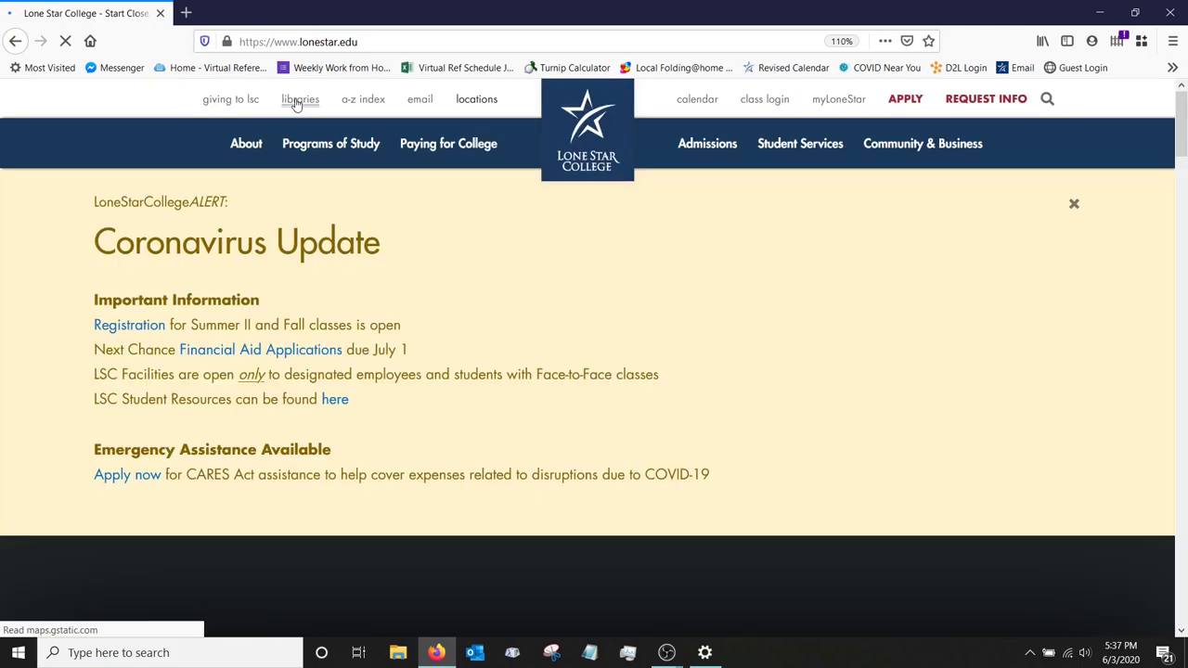
click(290, 101)
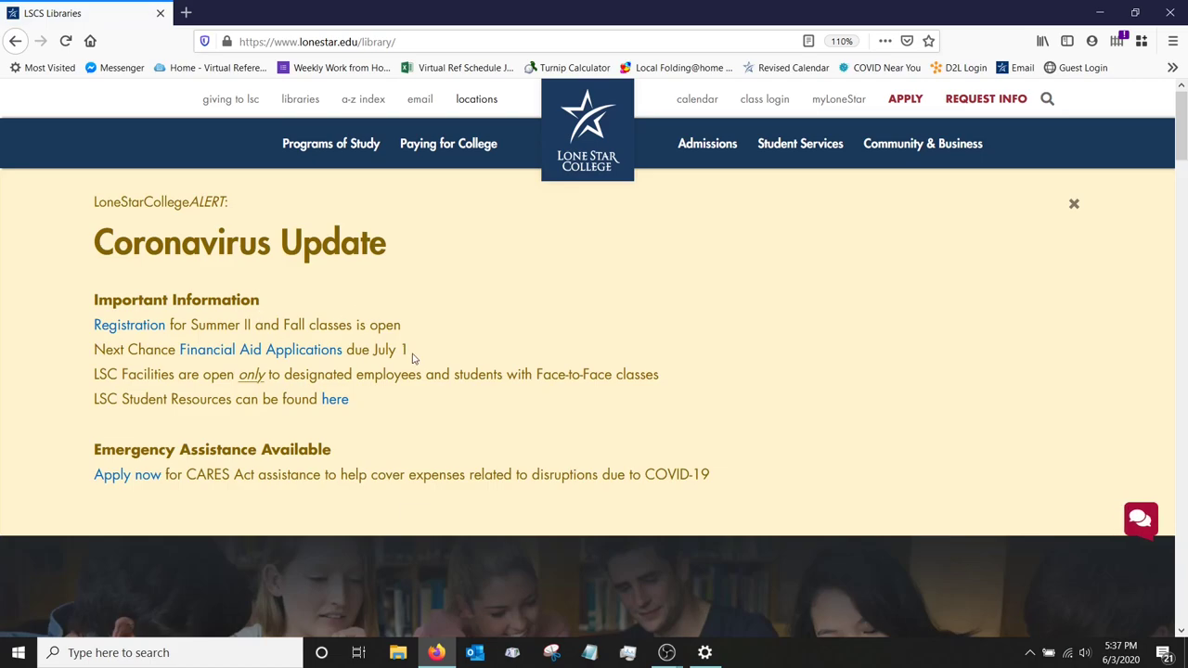
scroll(376, 307, down, 7)
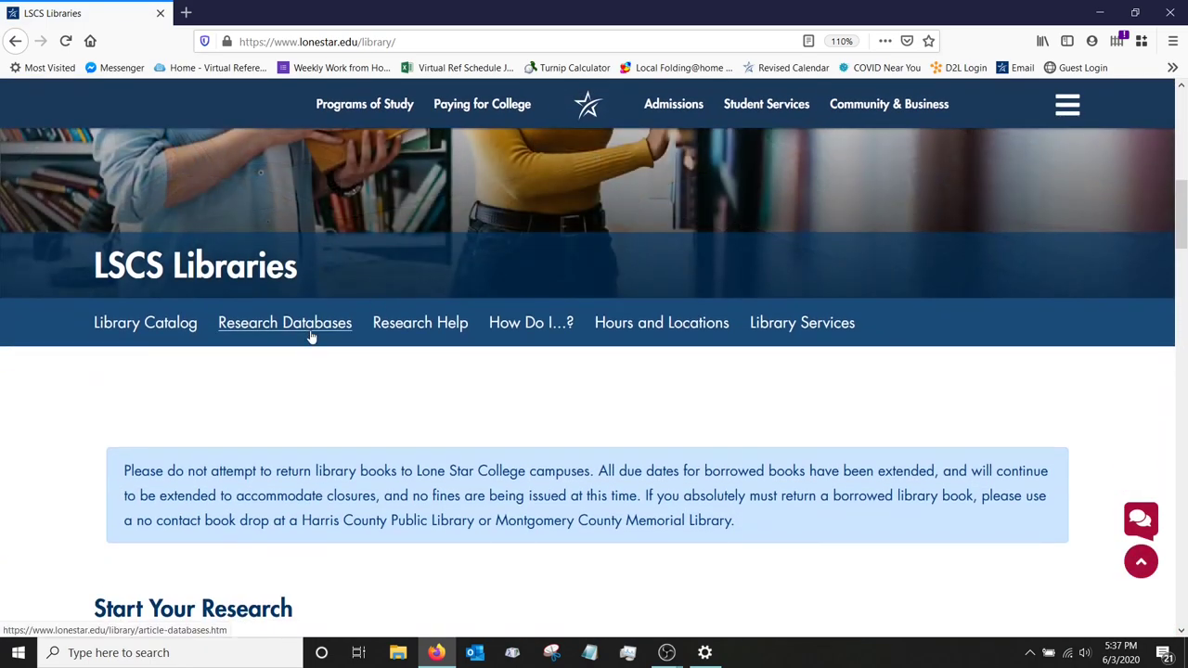
click(312, 336)
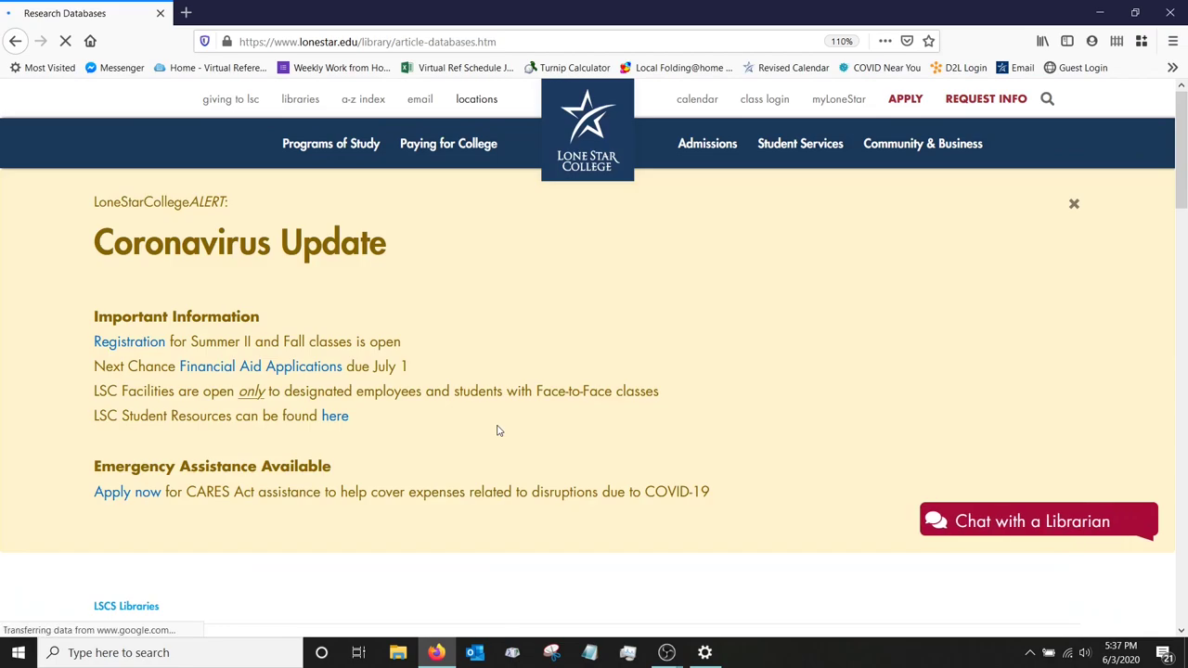
scroll(497, 430, down, 6)
scroll(496, 430, down, 3)
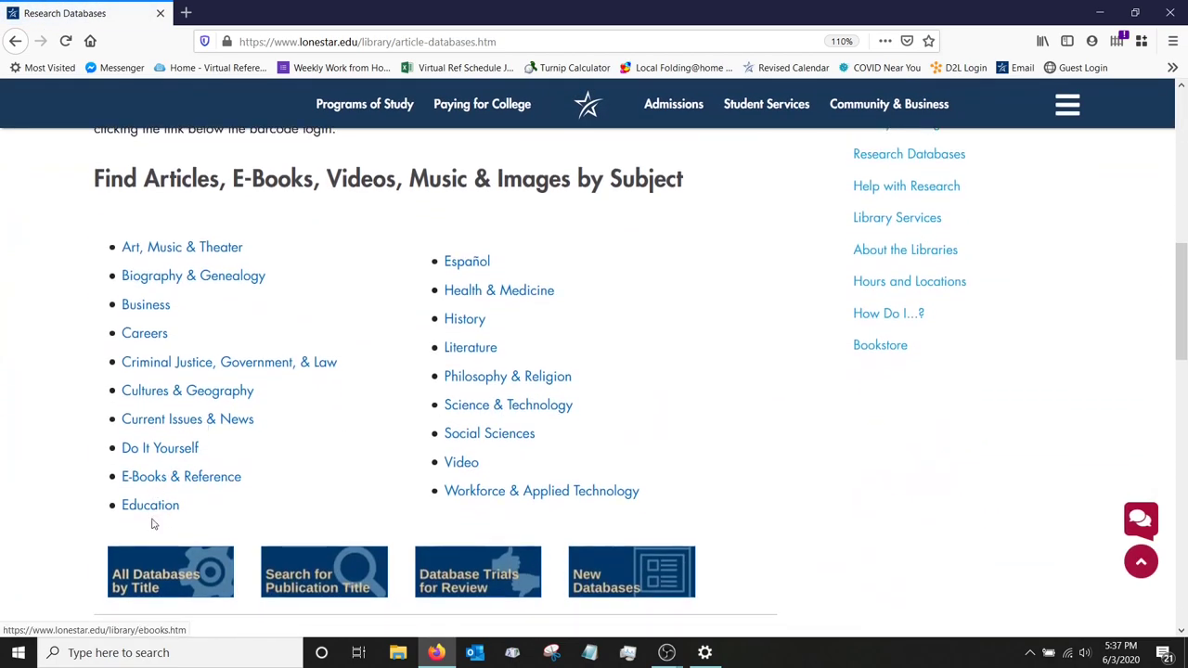
click(170, 577)
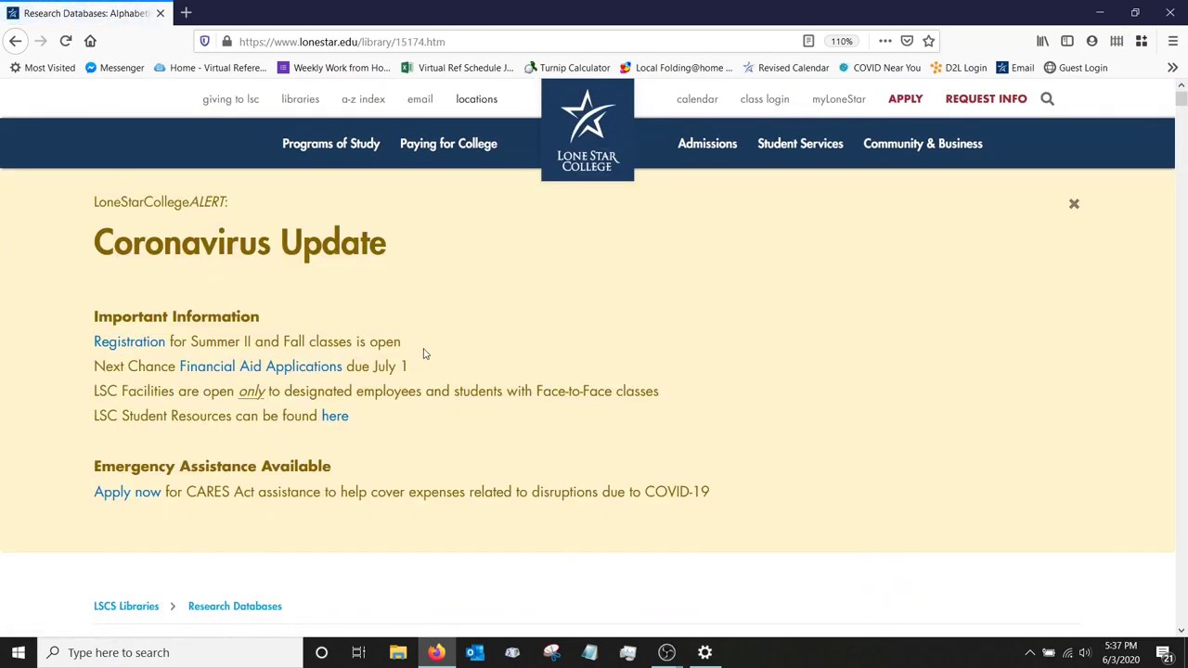
scroll(422, 353, down, 6)
scroll(425, 353, down, 8)
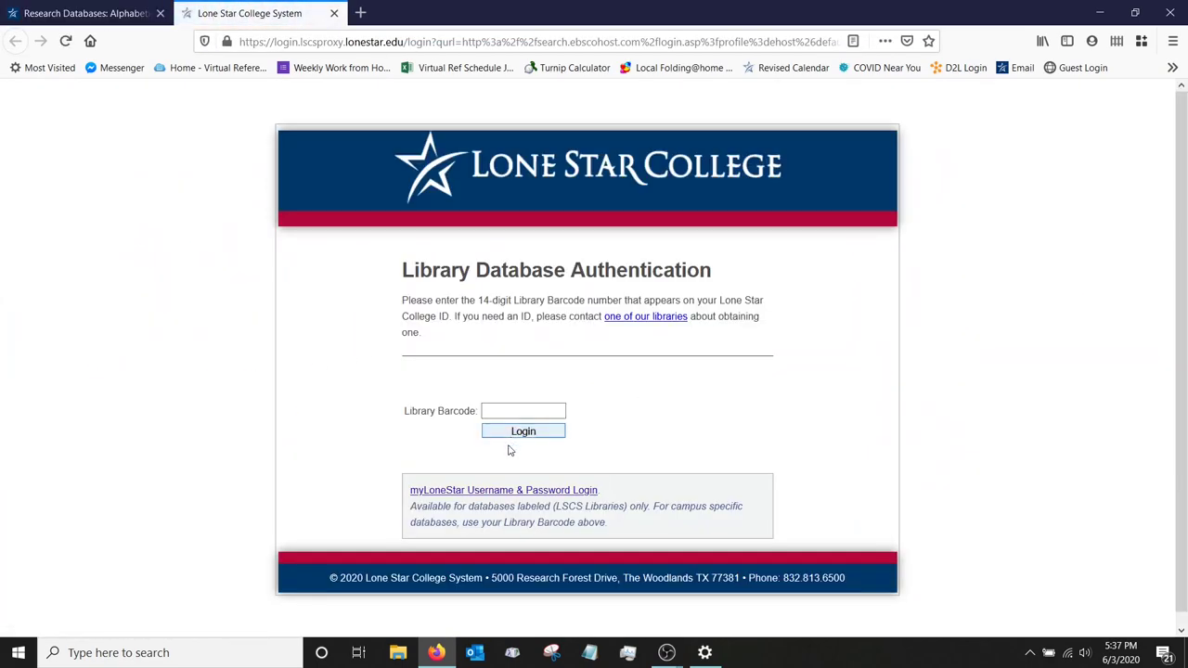
Sign in to EBSCOhost with myLoneStar credentials and search for 'trees'.
click(490, 492)
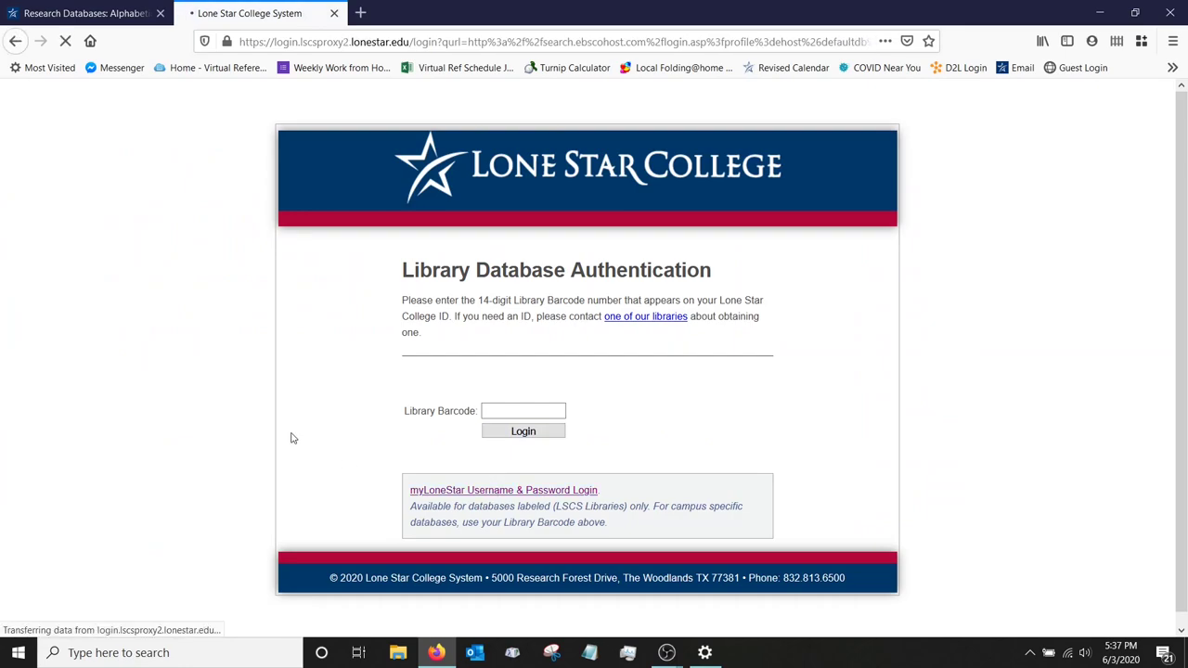
click(495, 459)
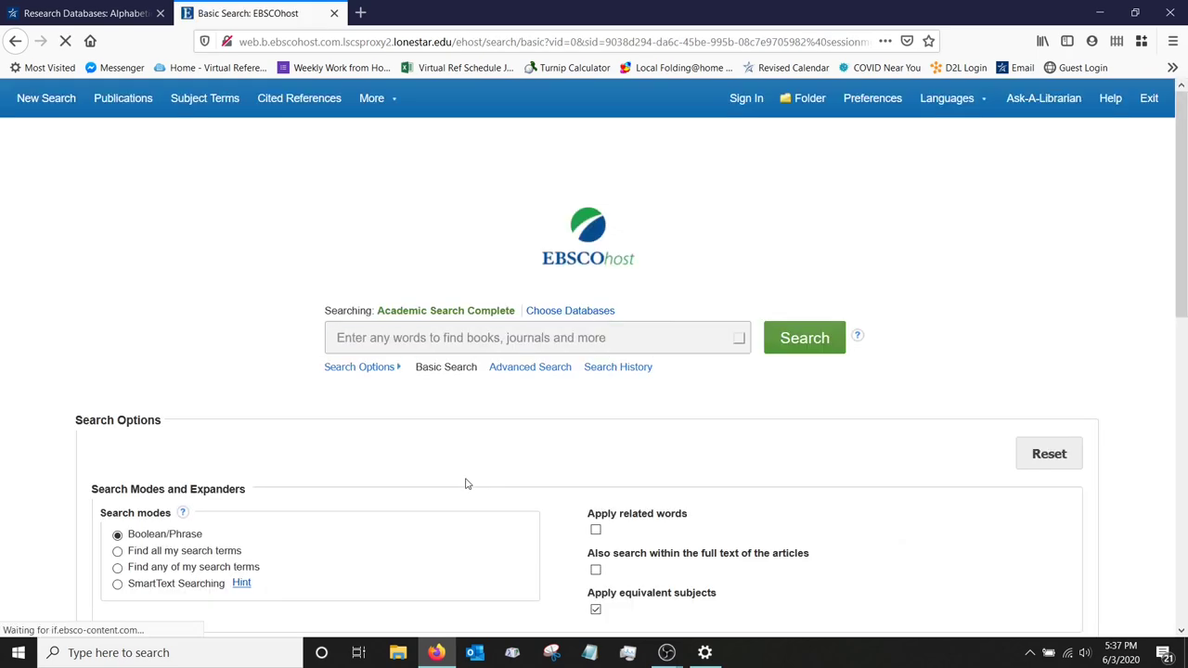
click(415, 344)
text(trees)
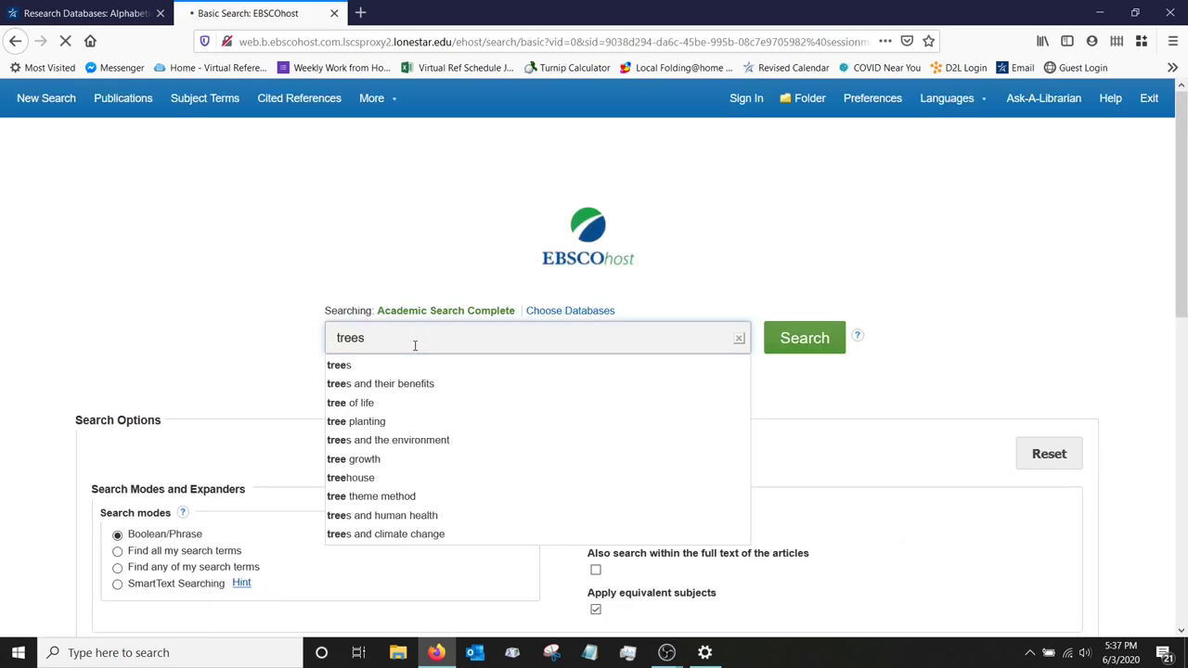
key(Return)
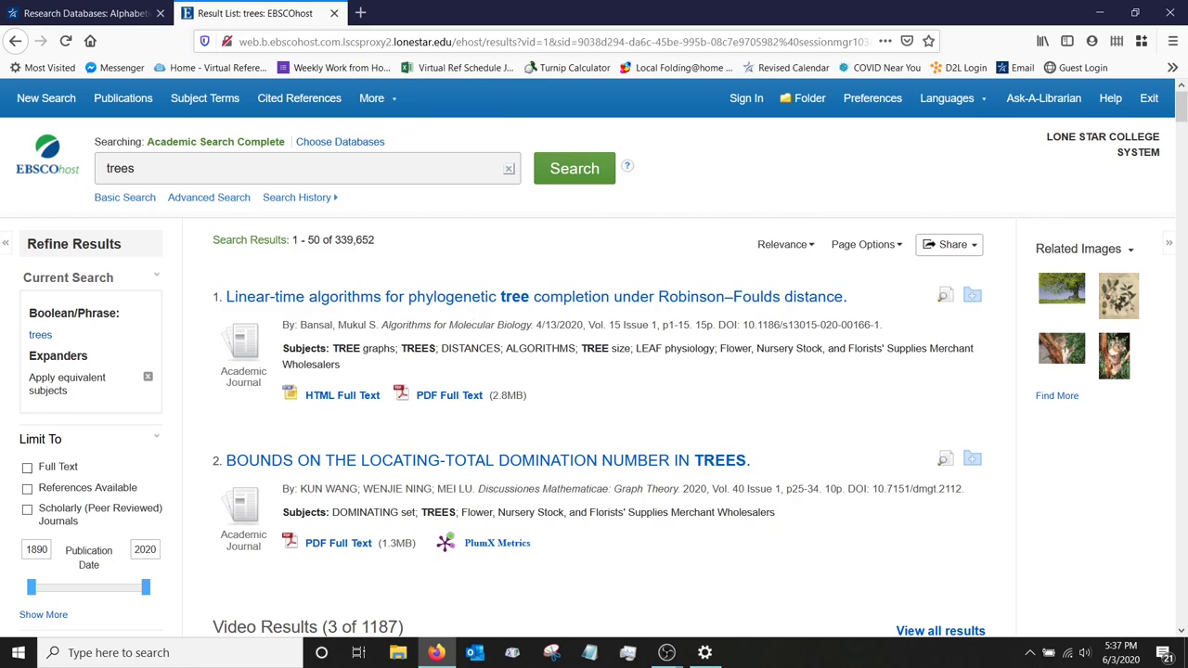
mouse_move(666, 656)
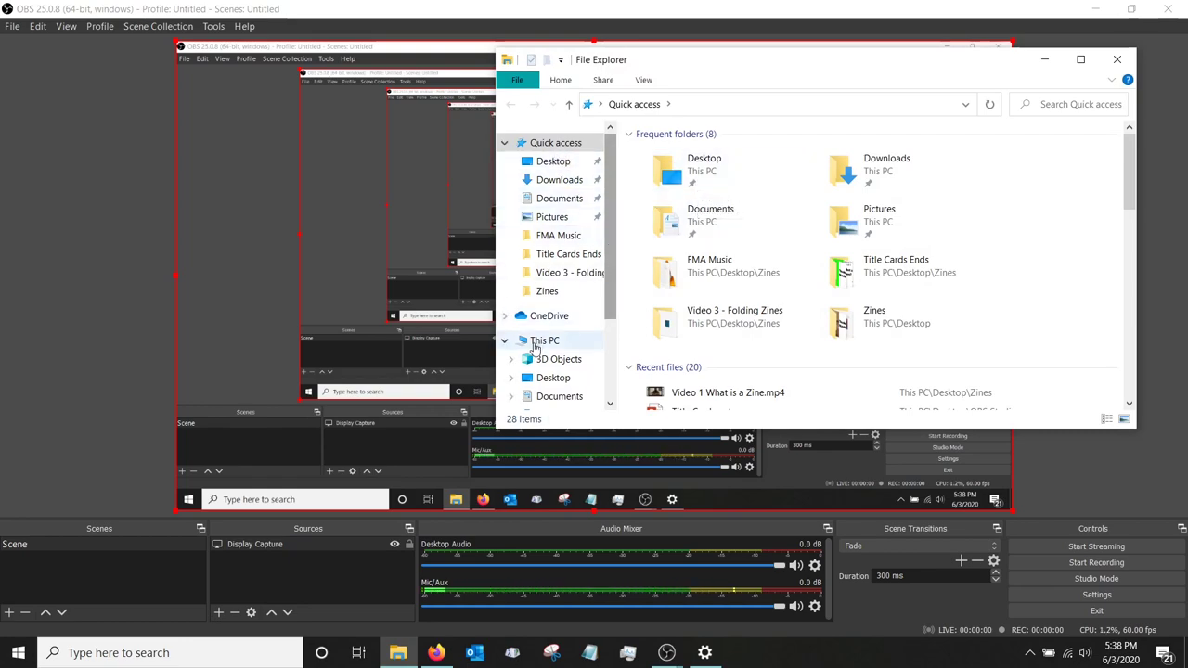
Open the Videos folder under This PC in File Explorer.
click(538, 342)
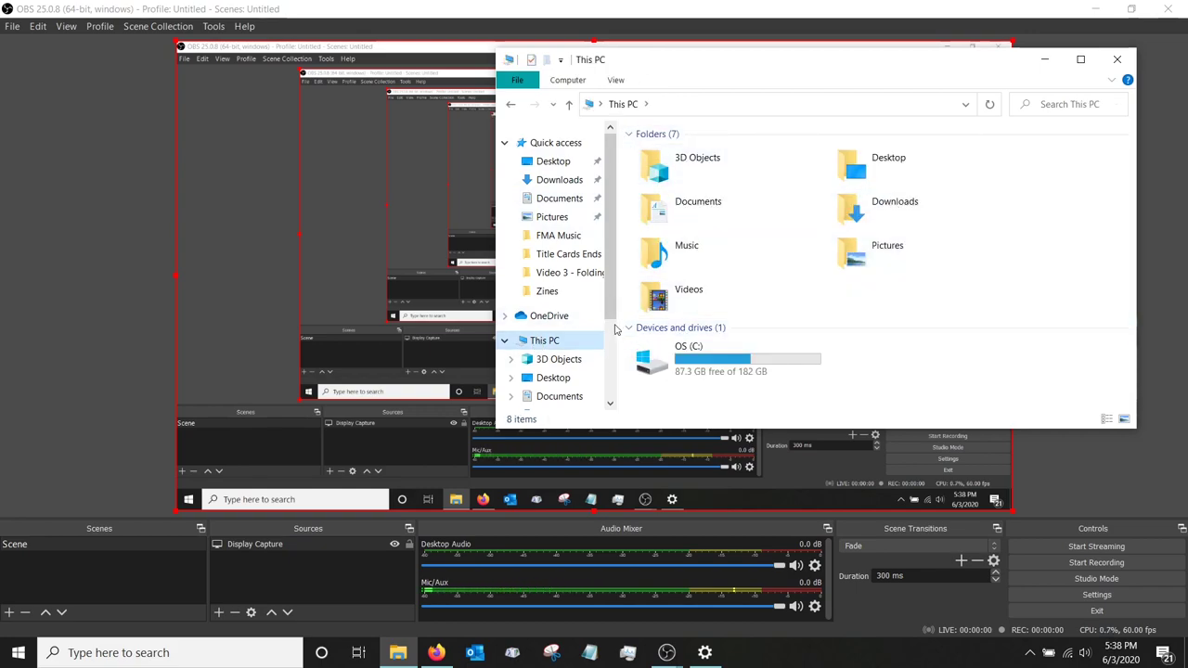
drag(616, 320, 612, 397)
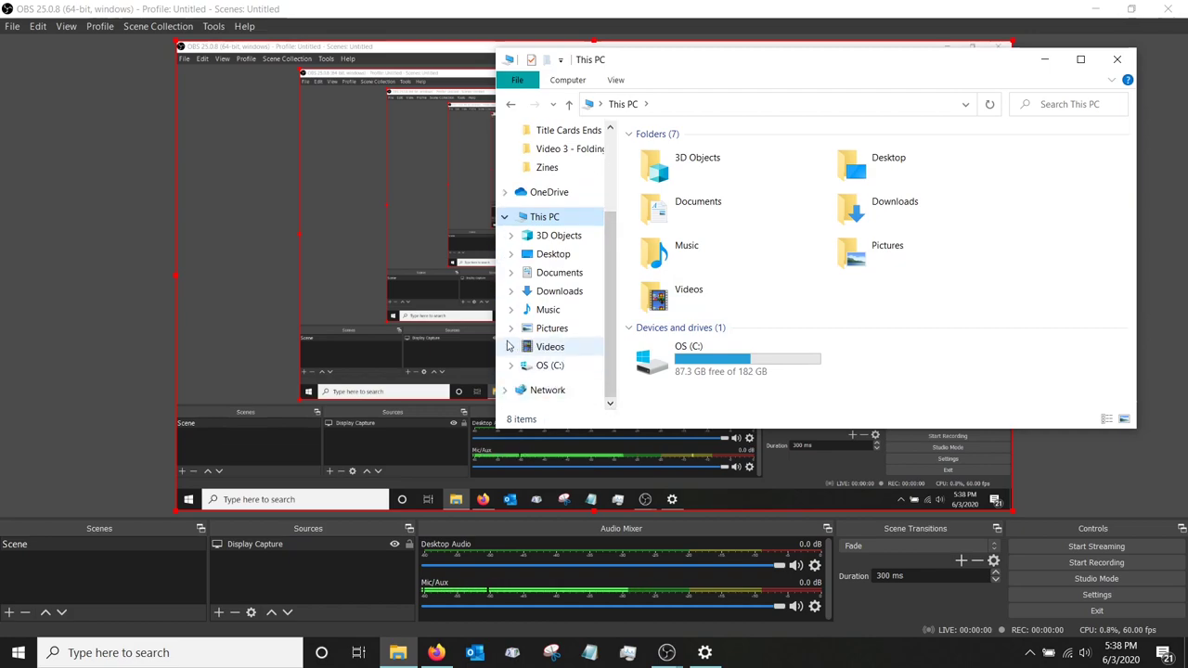
click(551, 348)
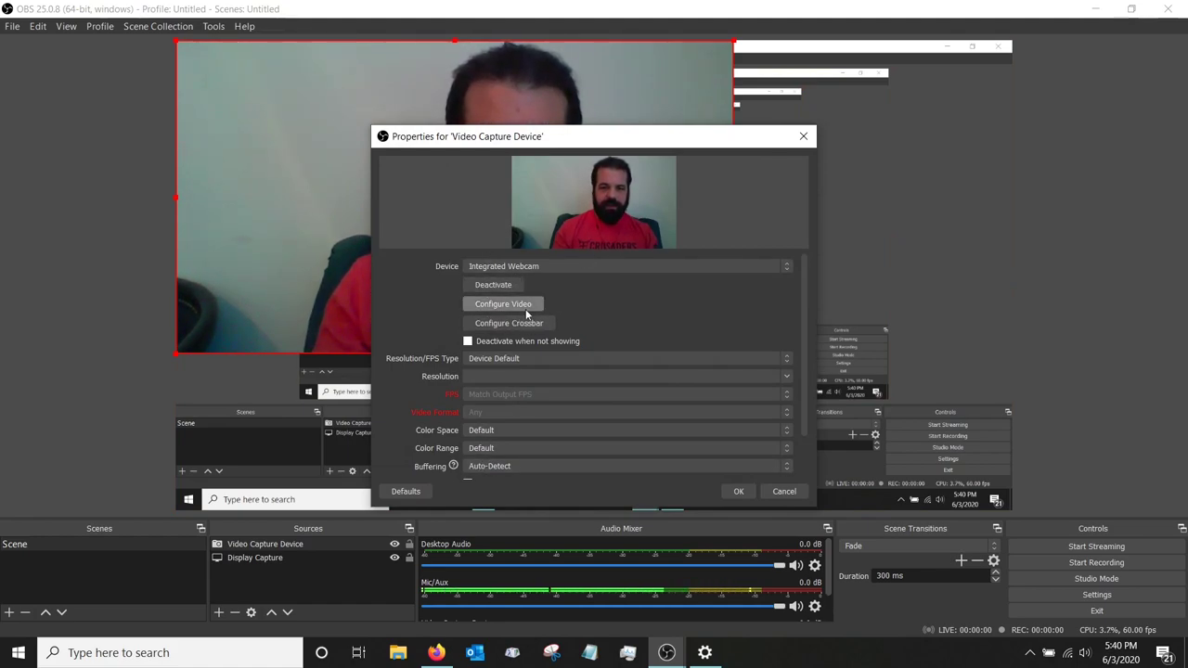
Keep Integrated Webcam as the device and review its video configuration tabs before closing them.
click(607, 267)
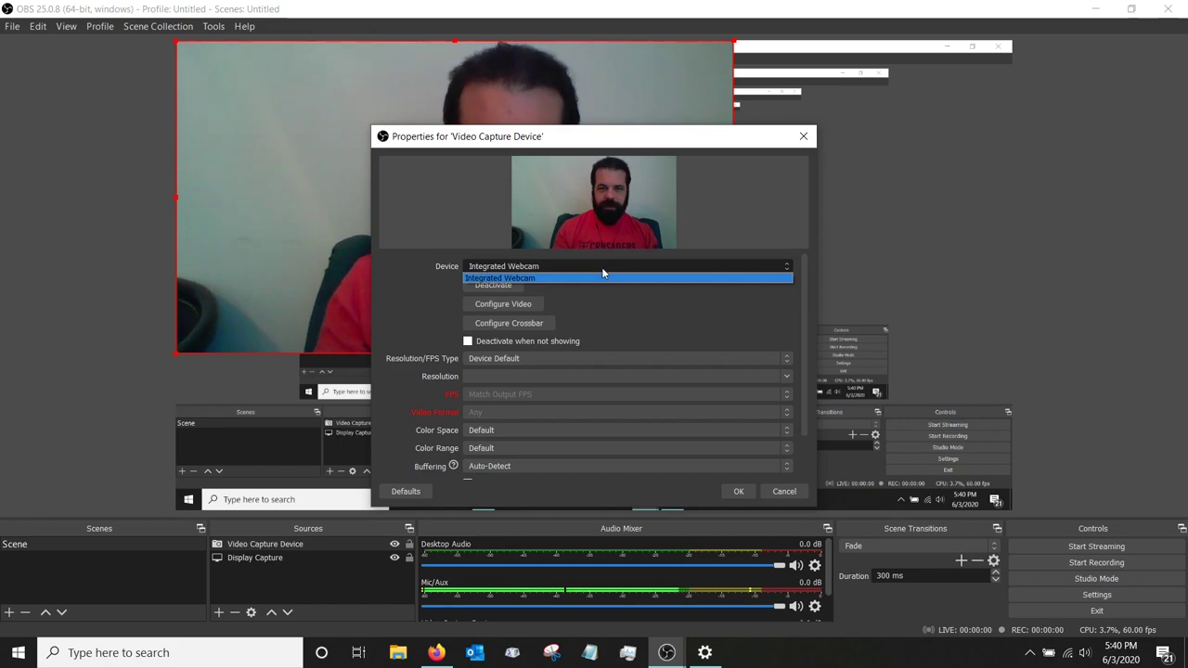
click(703, 309)
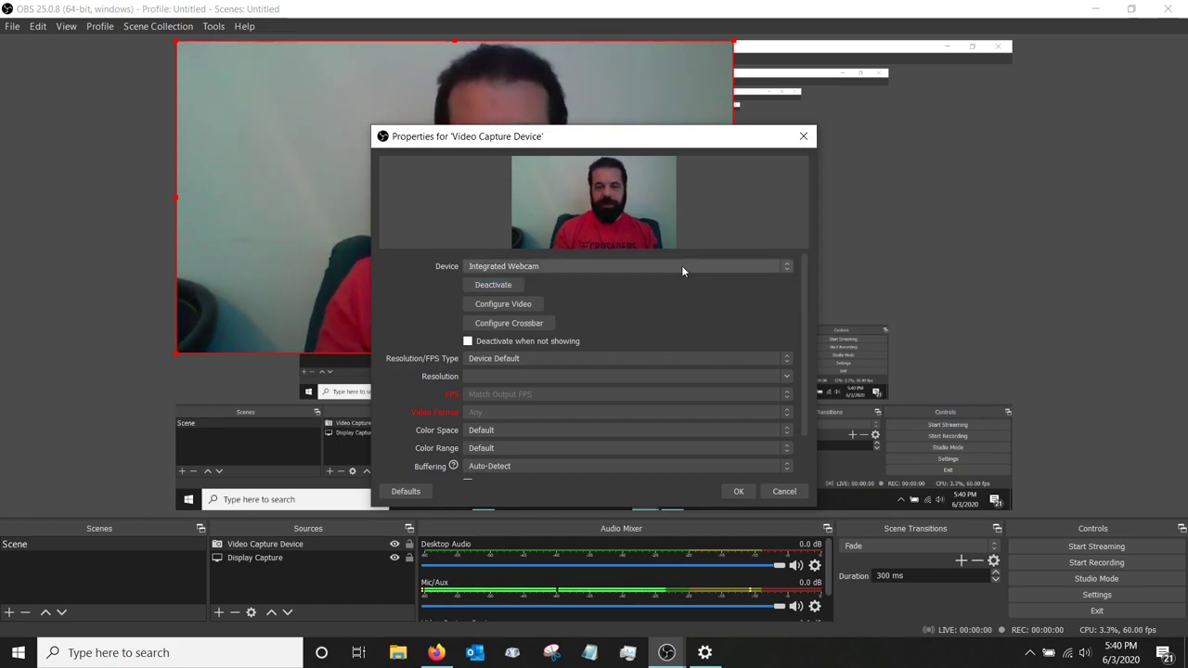
click(501, 304)
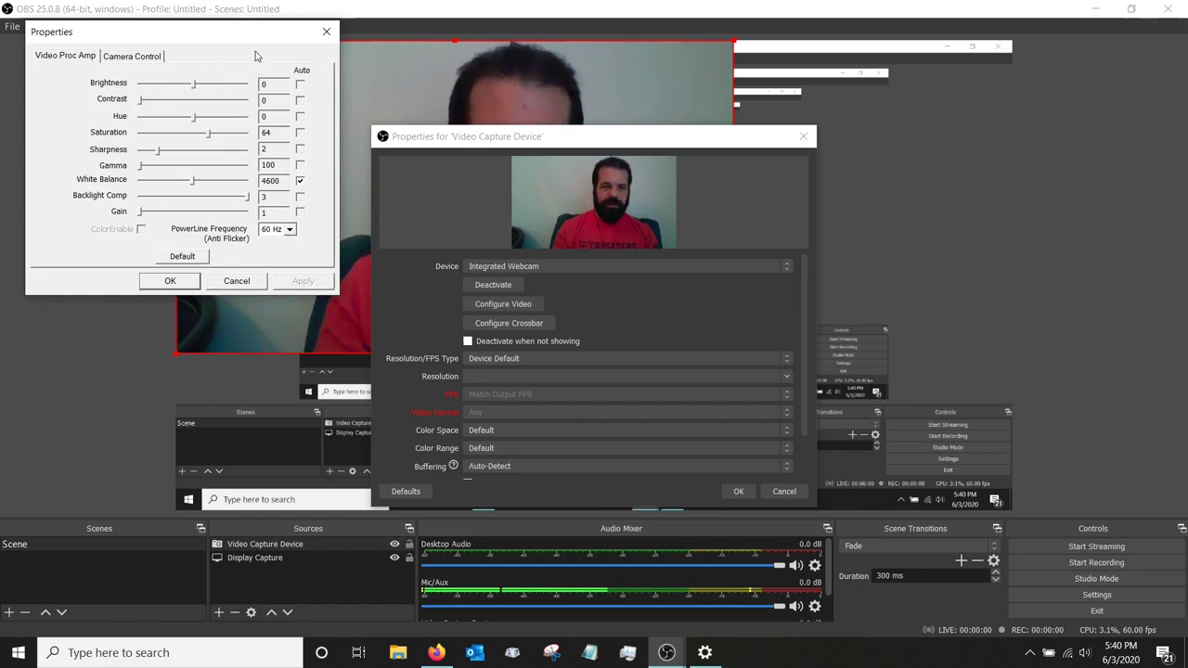
click(131, 55)
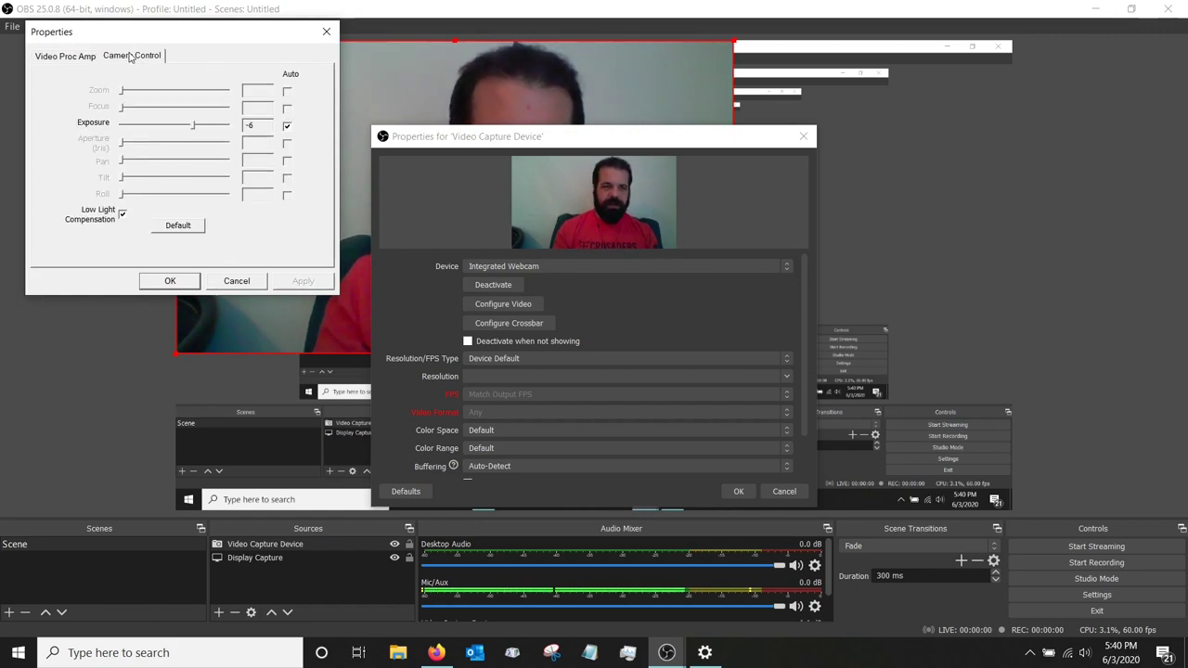
click(61, 57)
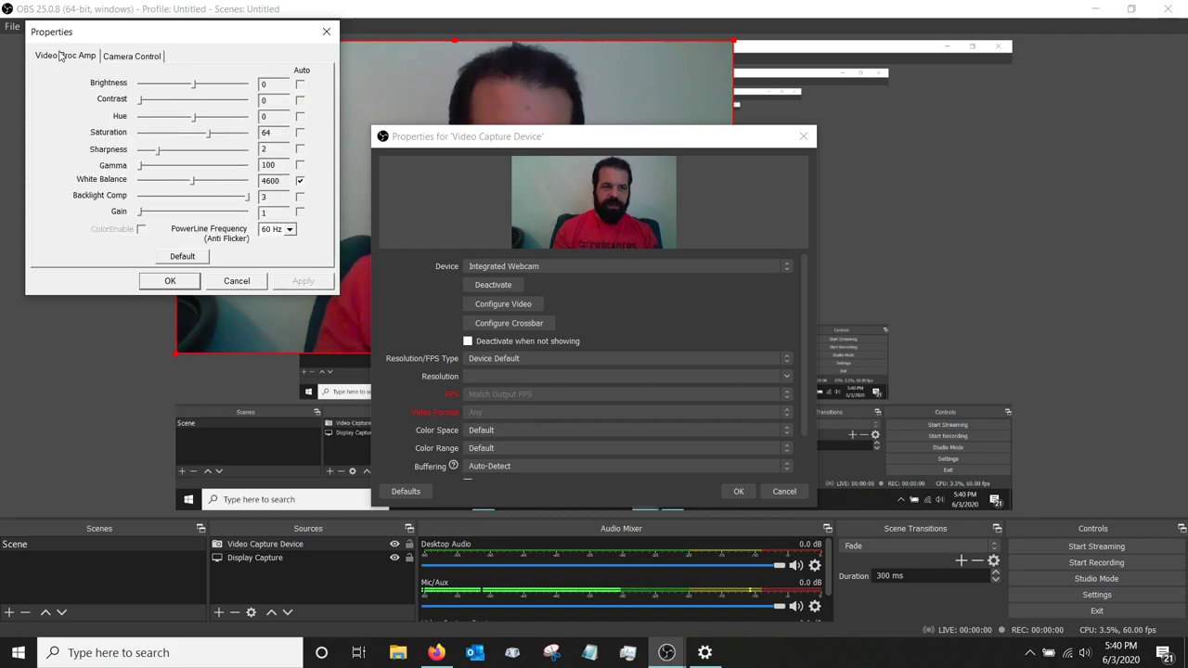
click(170, 281)
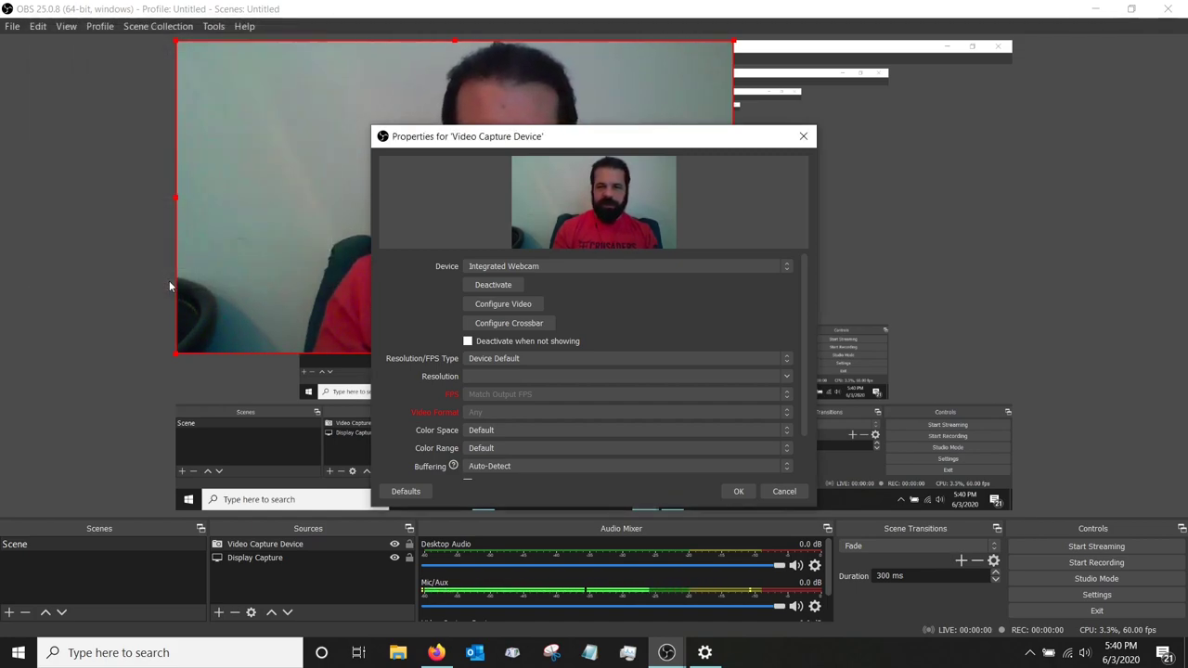
Confirm the webcam source, hide Display Capture, and shrink the webcam into the bottom-right corner.
click(738, 492)
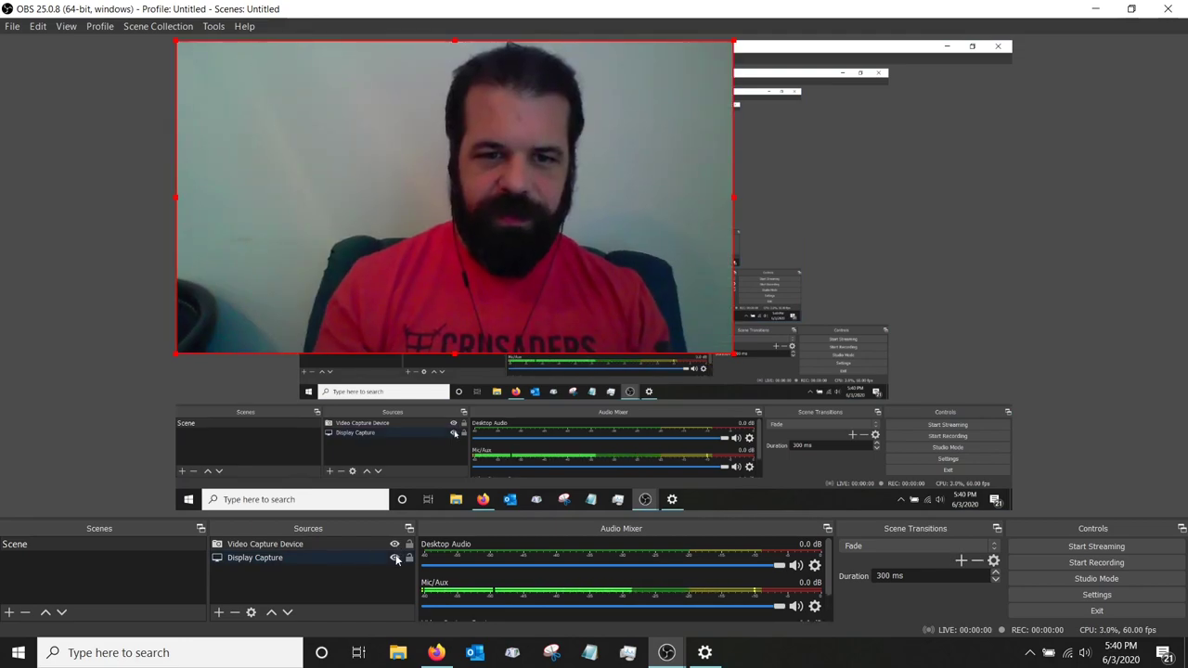
click(395, 557)
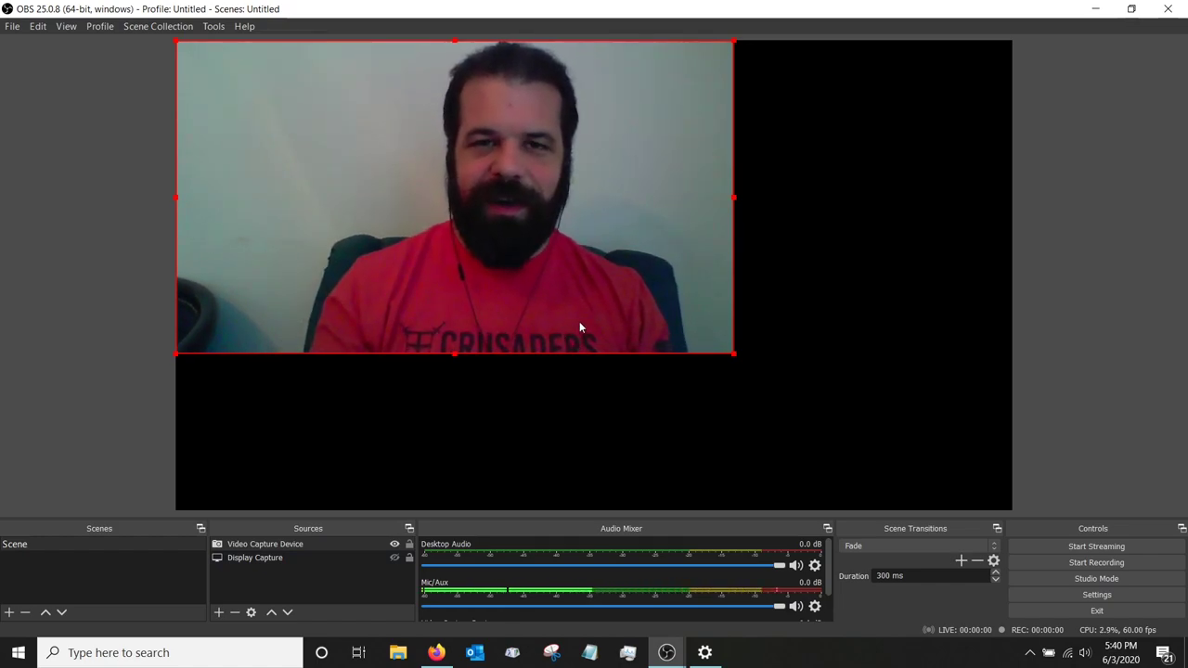
drag(329, 159, 437, 217)
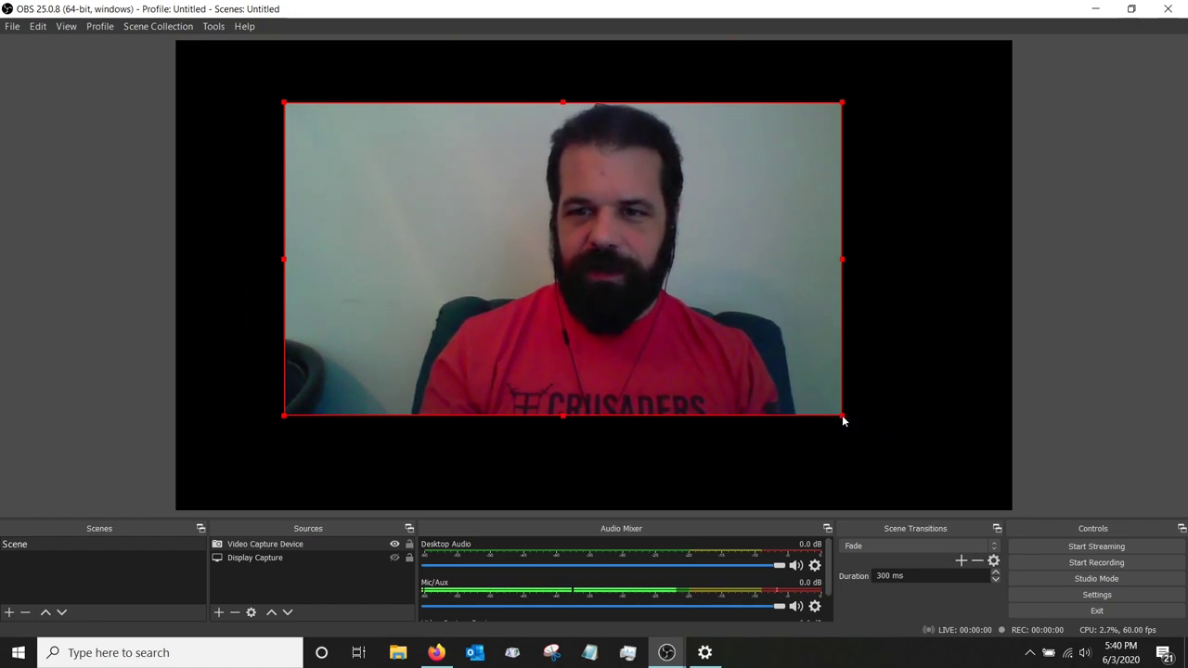
drag(841, 418, 397, 206)
drag(387, 161, 911, 460)
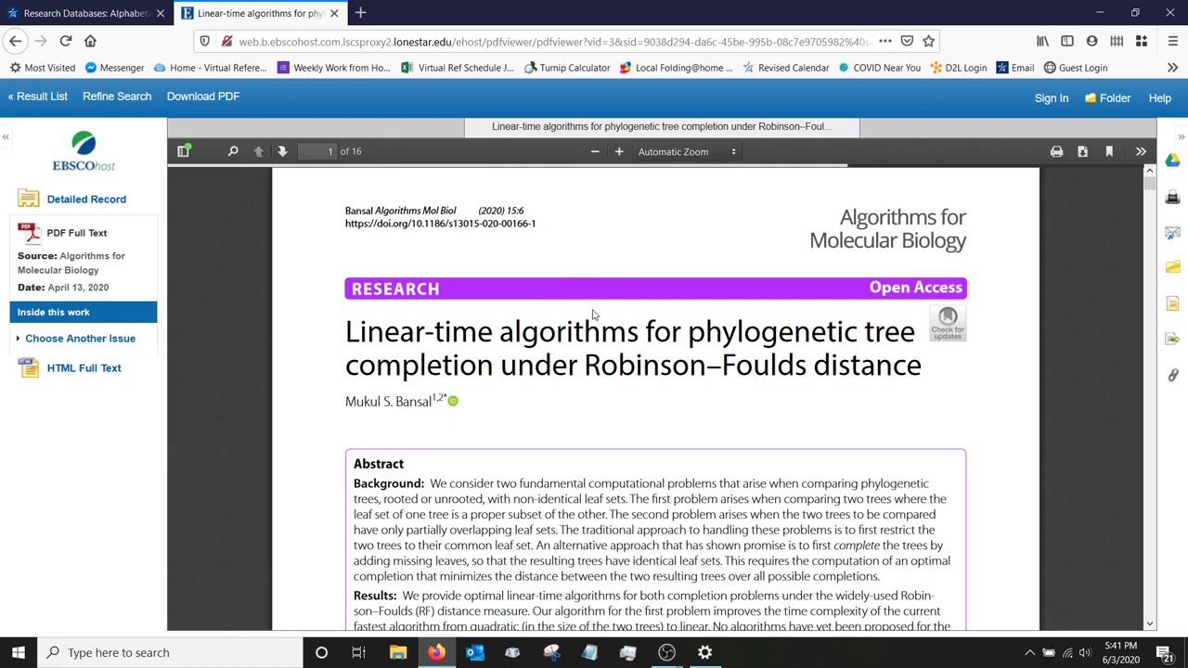
Scroll the article PDF to Background and select the URL in the Permalink panel.
scroll(593, 312, down, 6)
scroll(593, 312, down, 1)
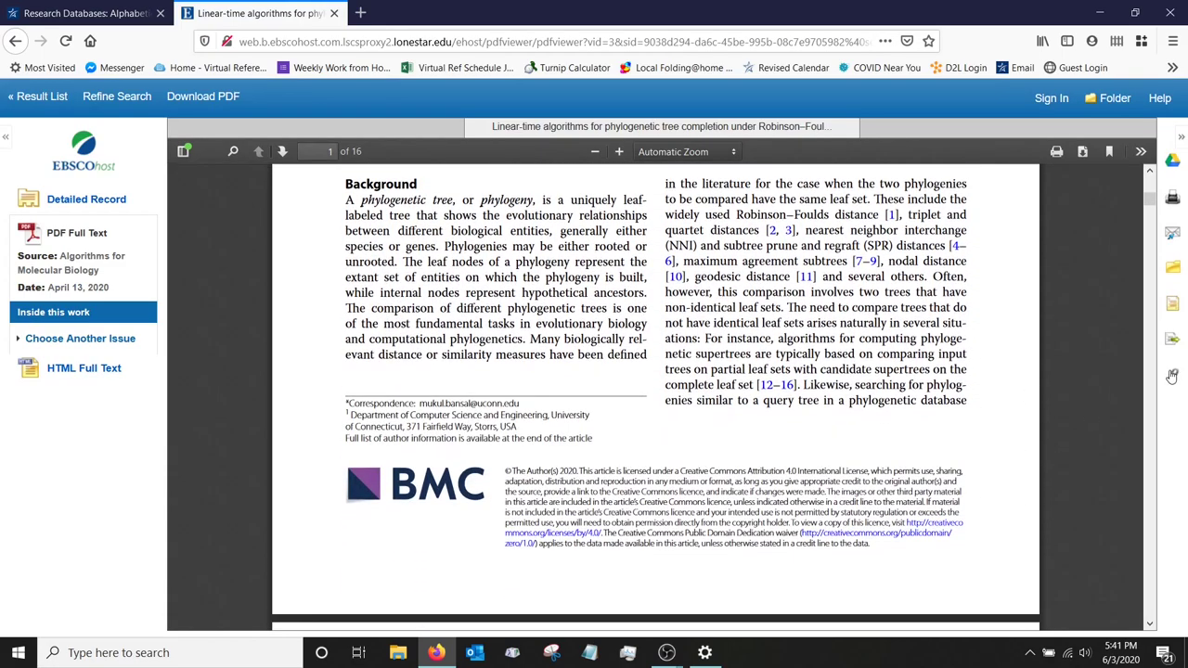
click(1149, 373)
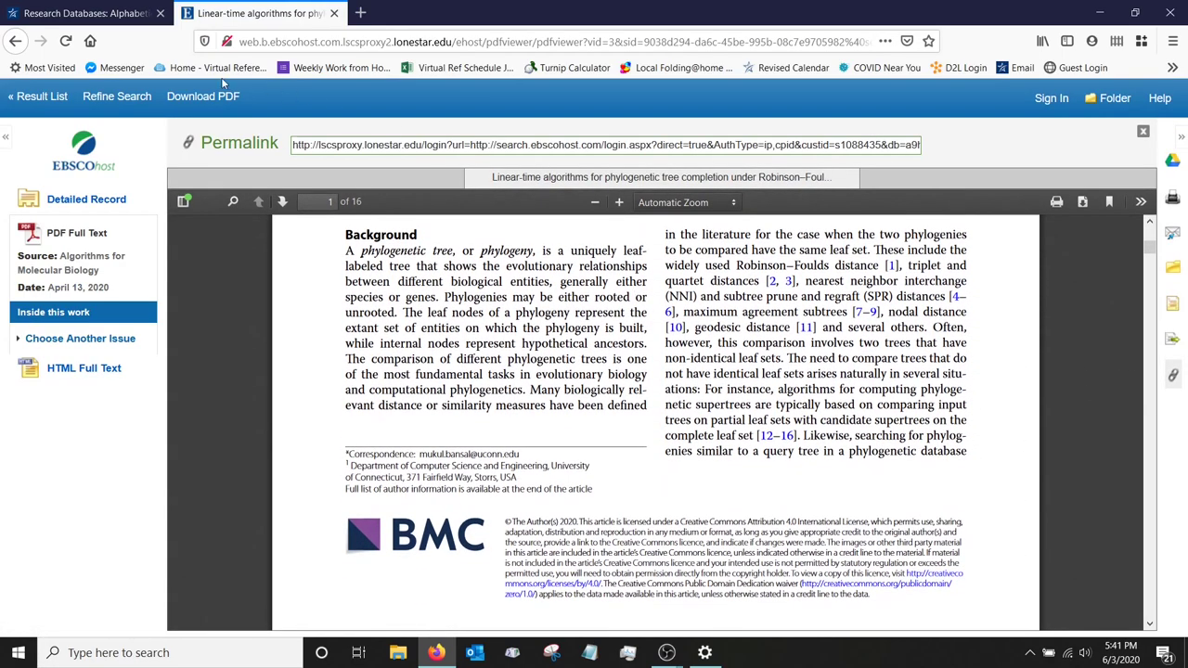
click(357, 145)
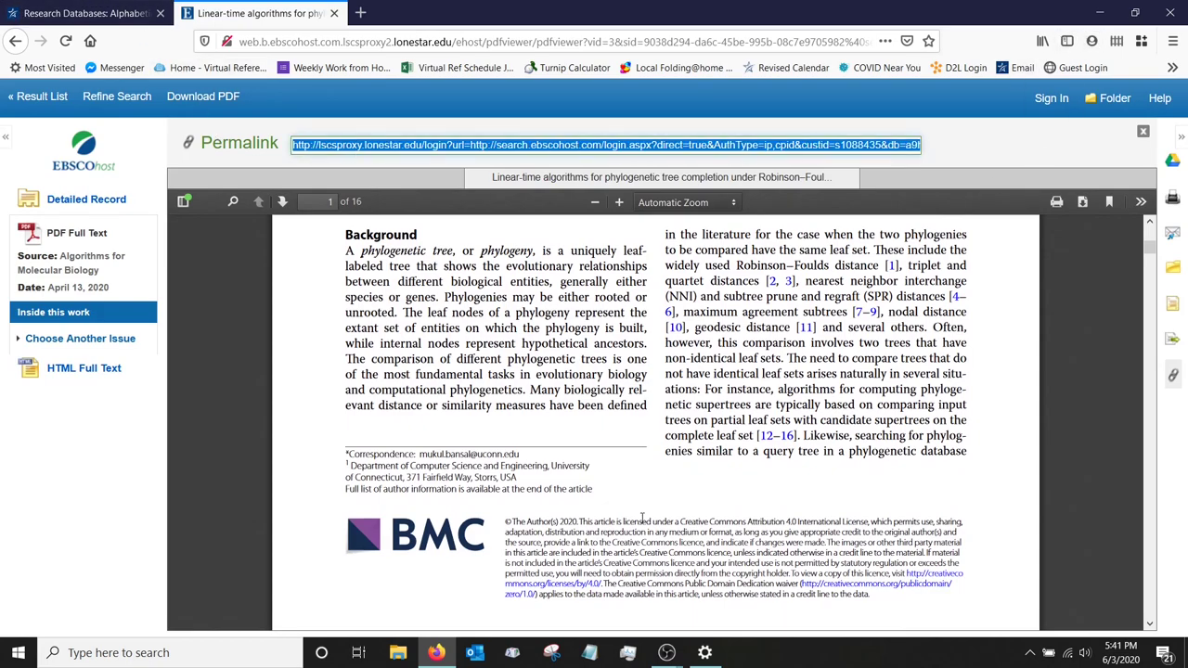
click(666, 653)
In File Explorer, browse to OS (C:) > Users > your user folder > Videos.
click(388, 655)
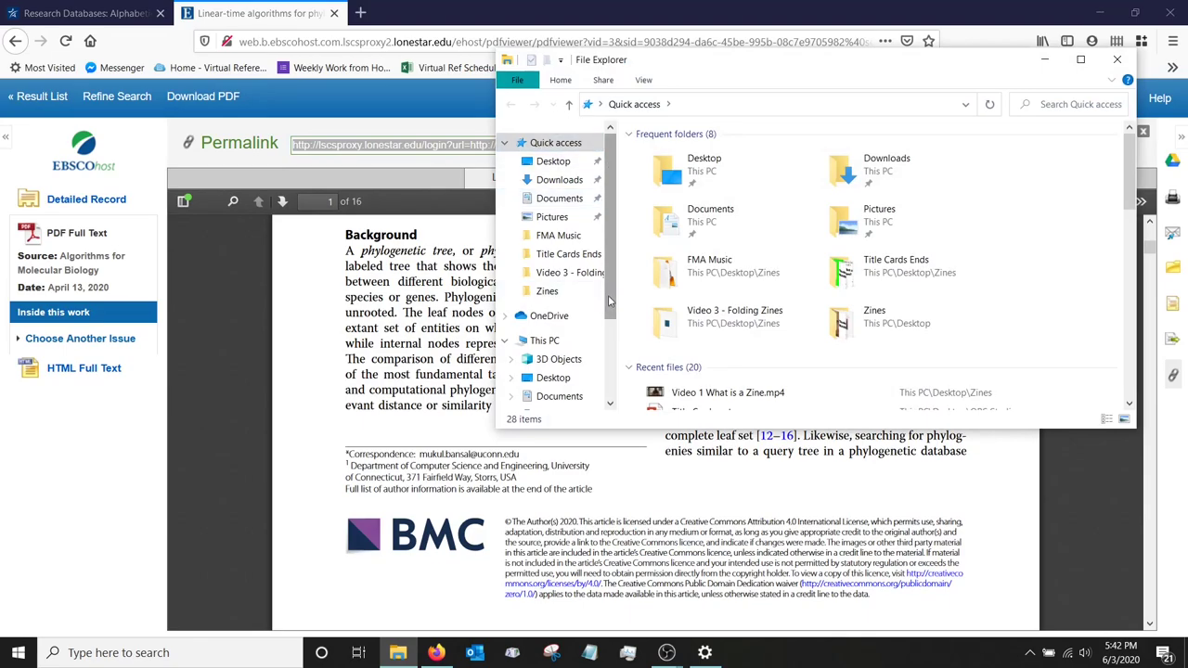
drag(608, 295, 624, 425)
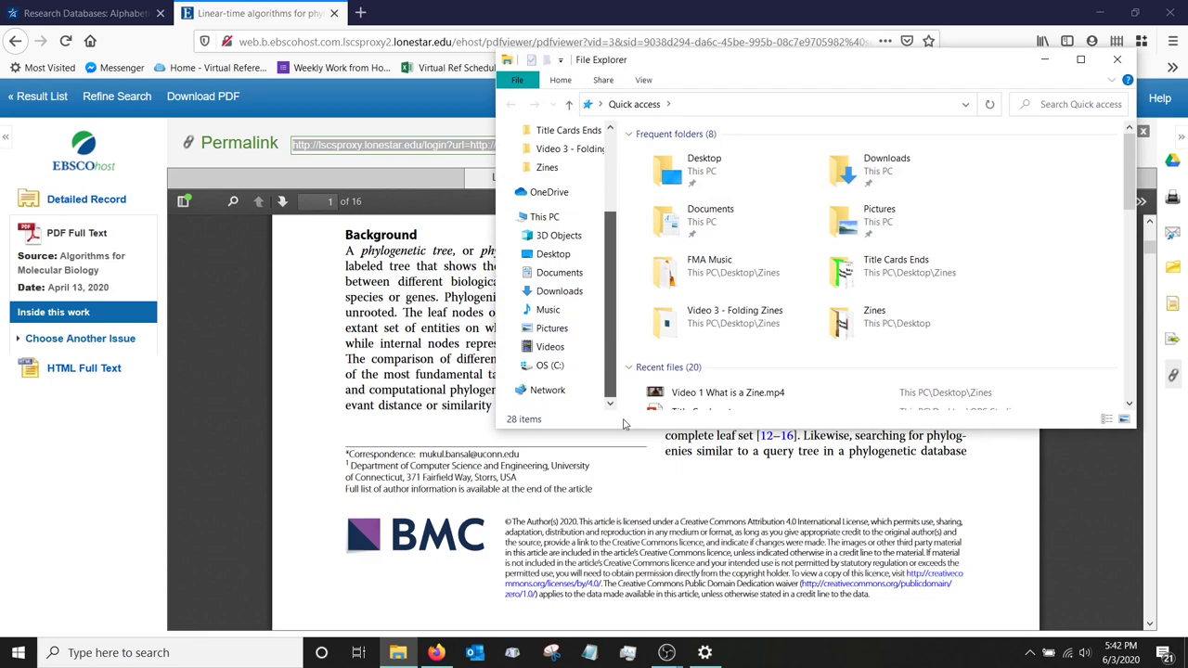
click(550, 366)
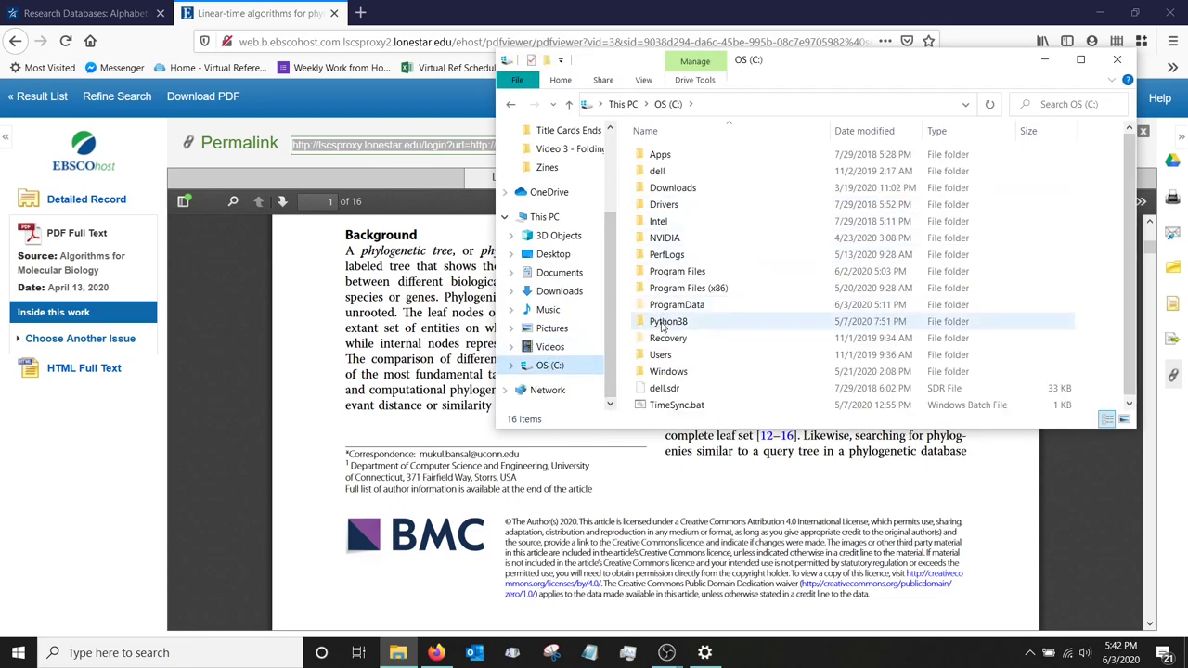
double_click(663, 356)
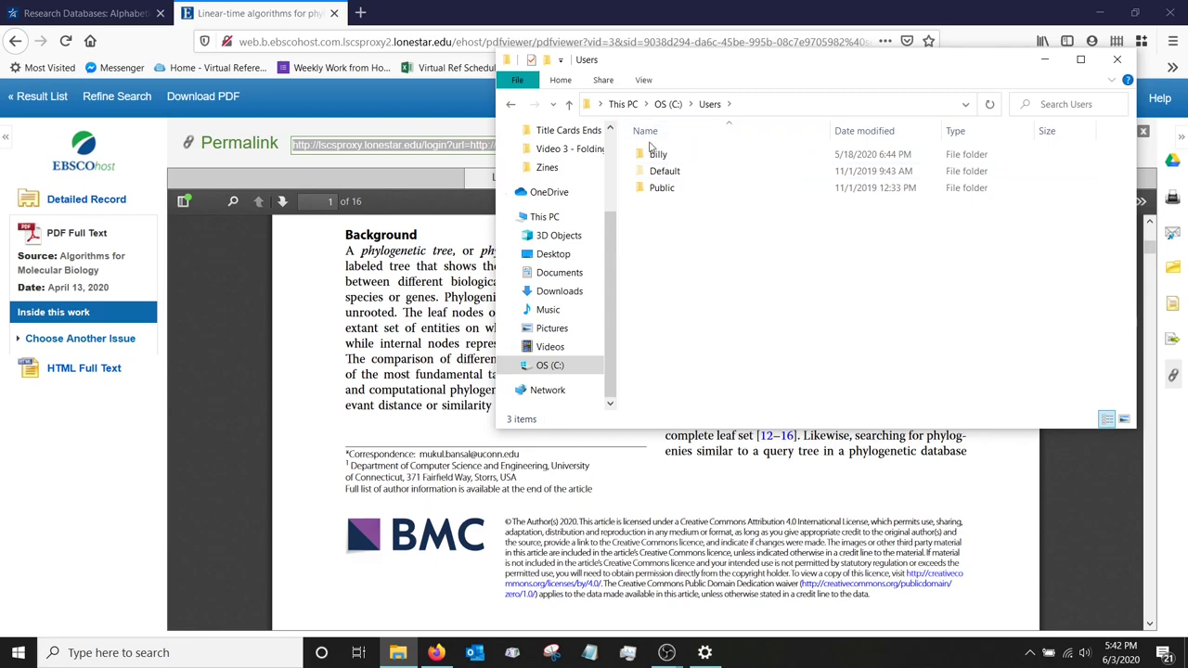
double_click(674, 160)
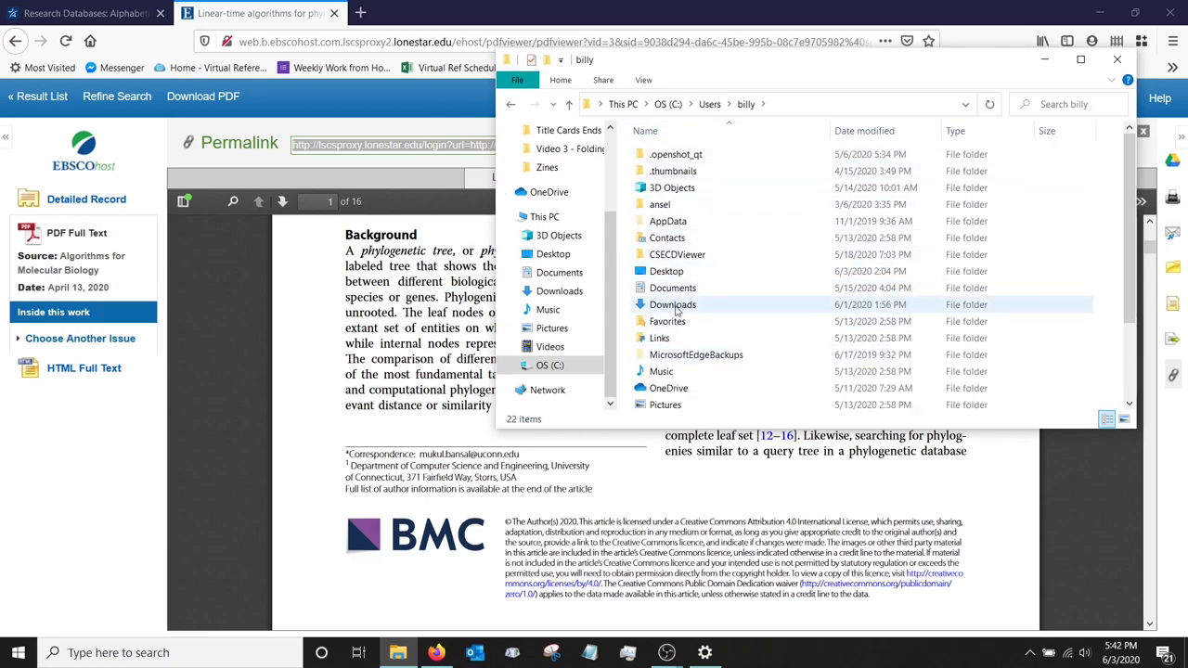
scroll(678, 362, down, 2)
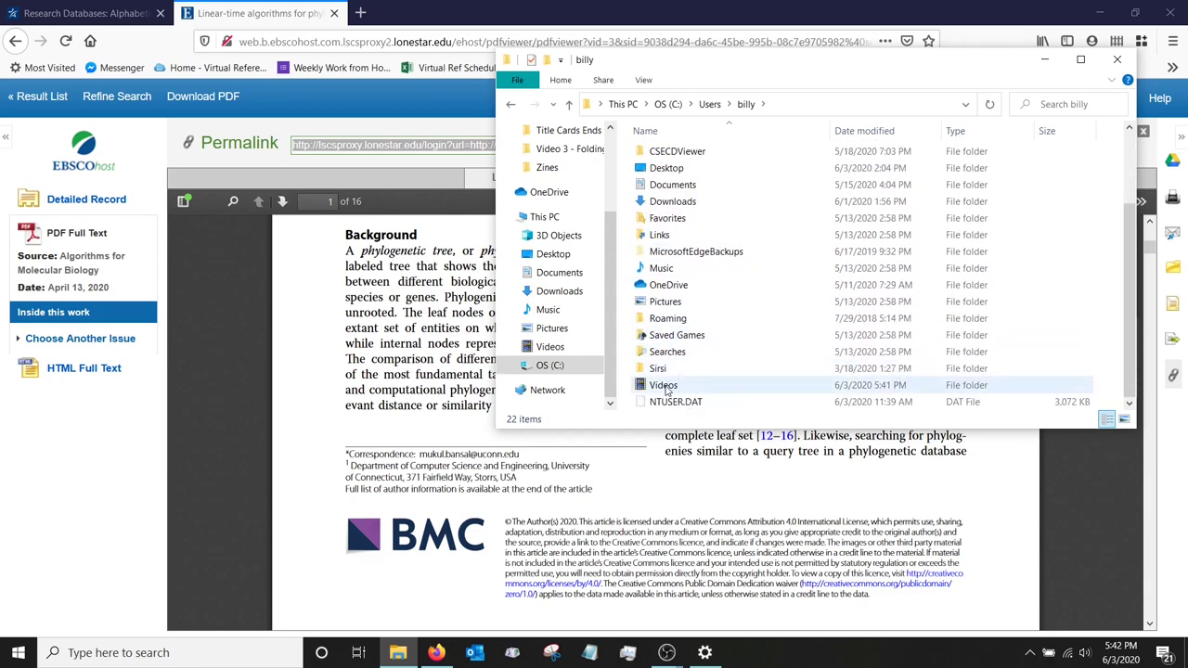
click(664, 388)
click(664, 388)
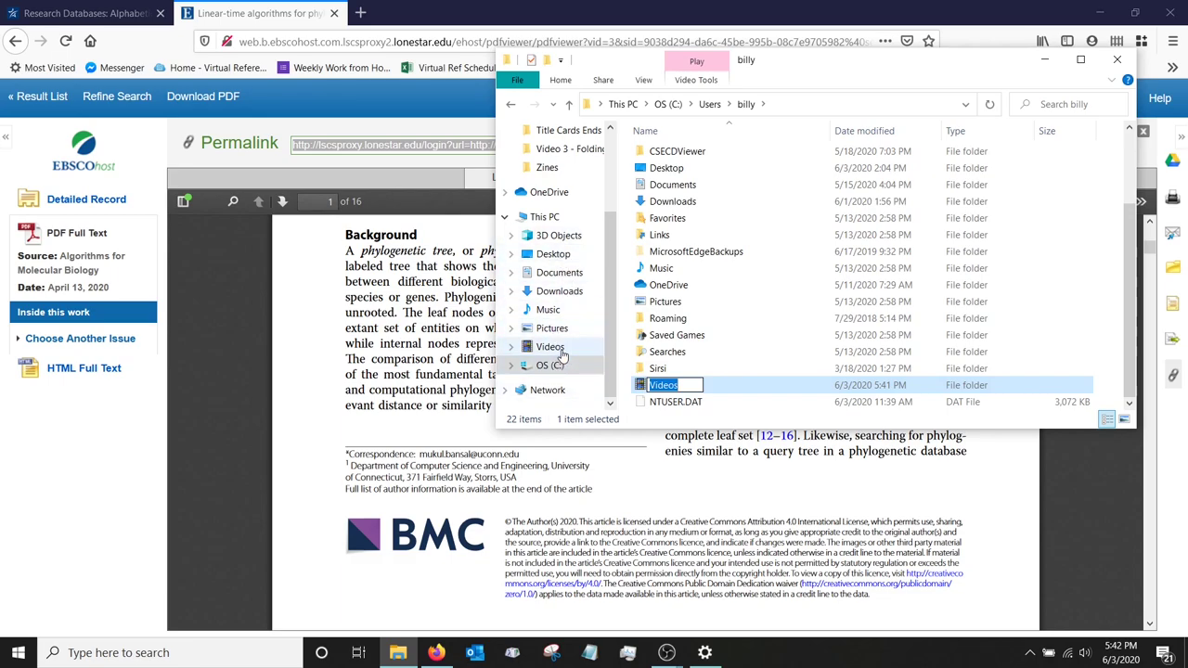
click(747, 391)
double_click(747, 388)
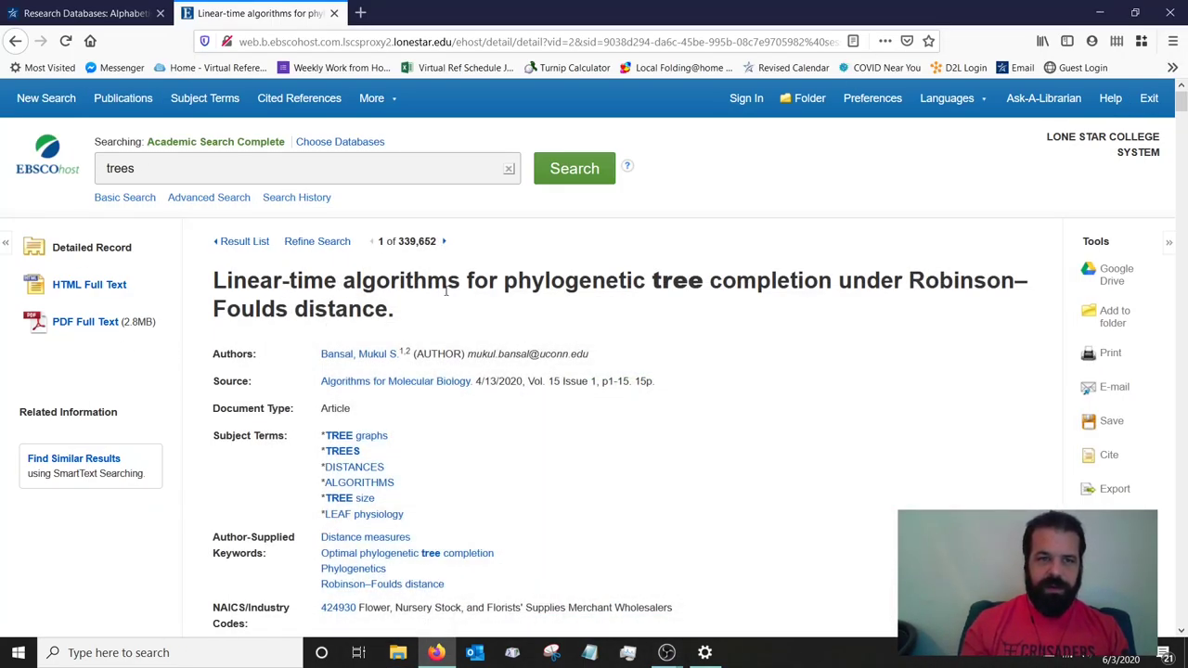
Watch the recorded EBSCOhost demo with webcam overlay, then close the player.
click(75, 322)
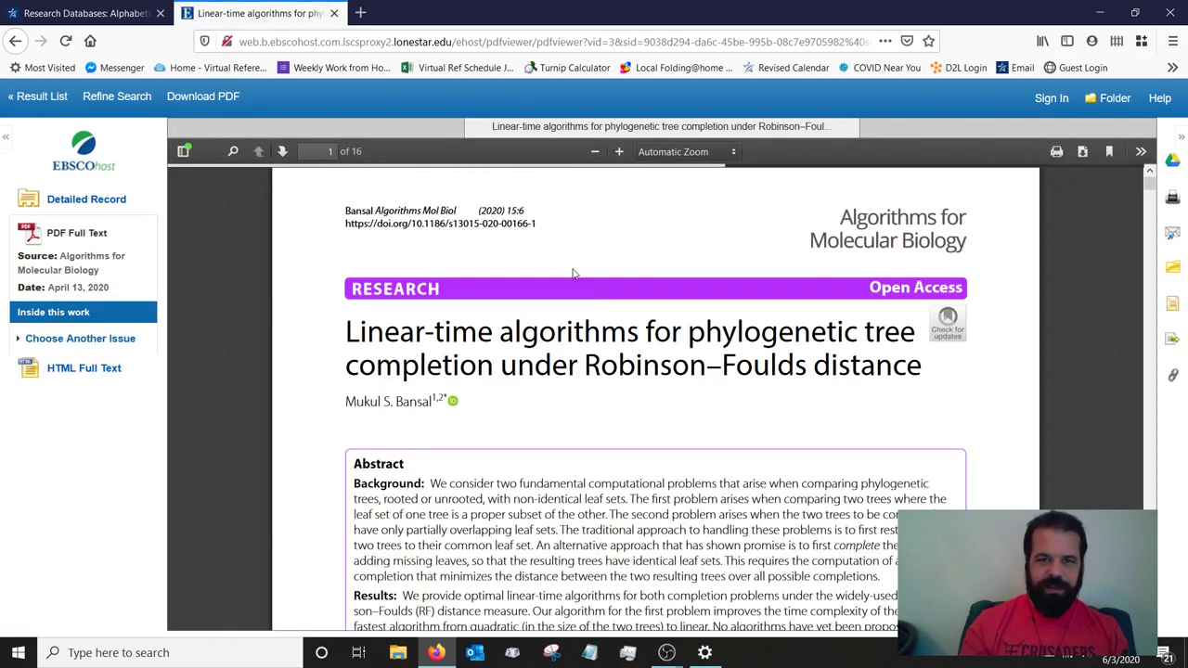
scroll(589, 301, down, 5)
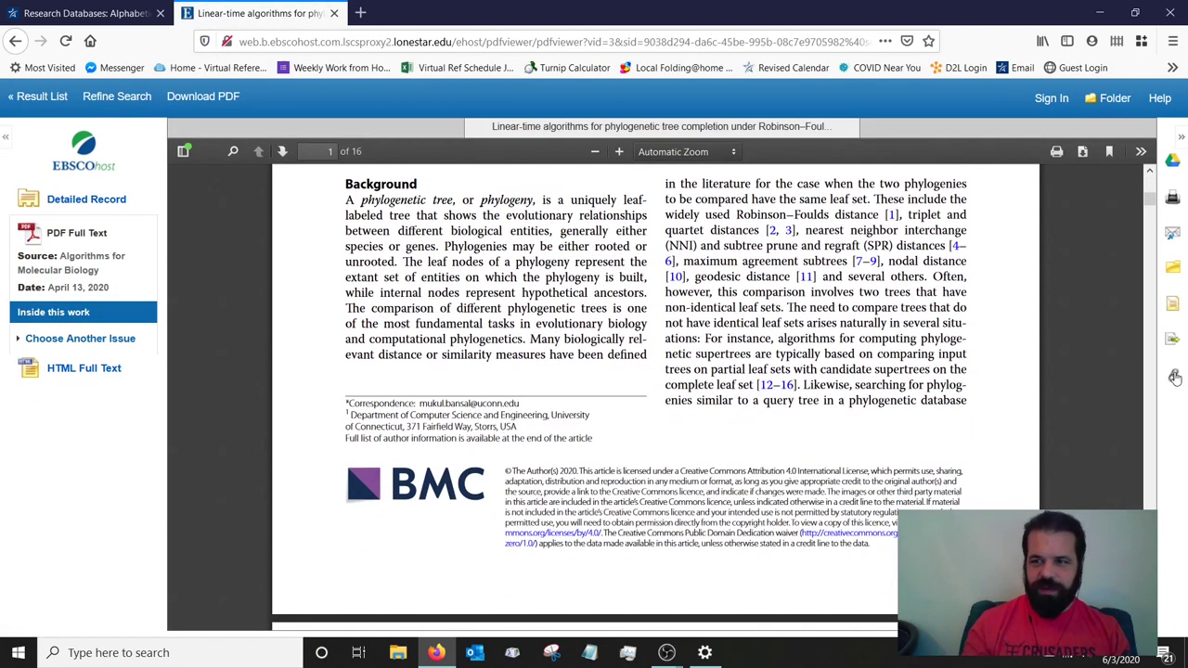
click(1173, 375)
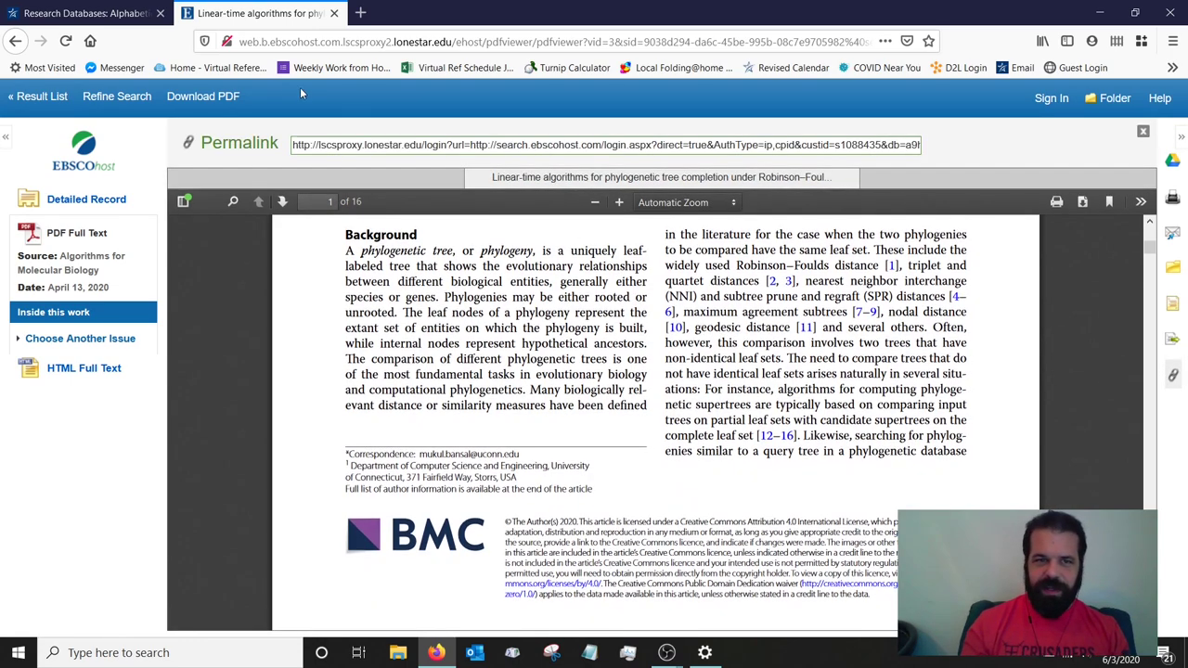
click(355, 145)
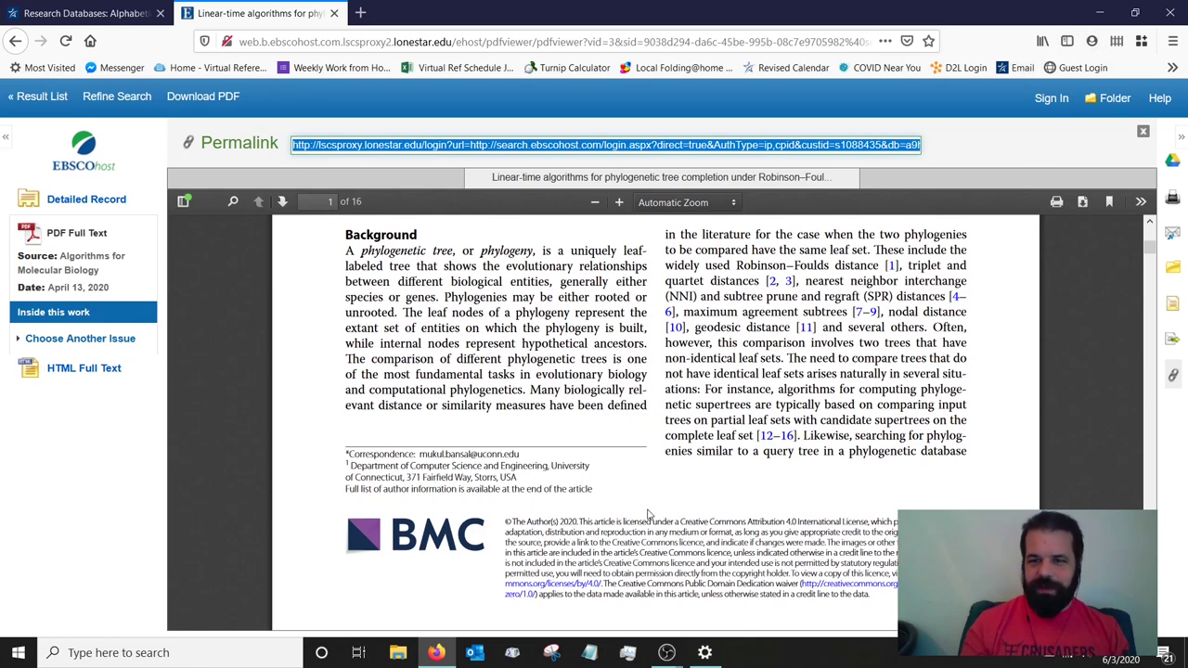
mouse_move(665, 654)
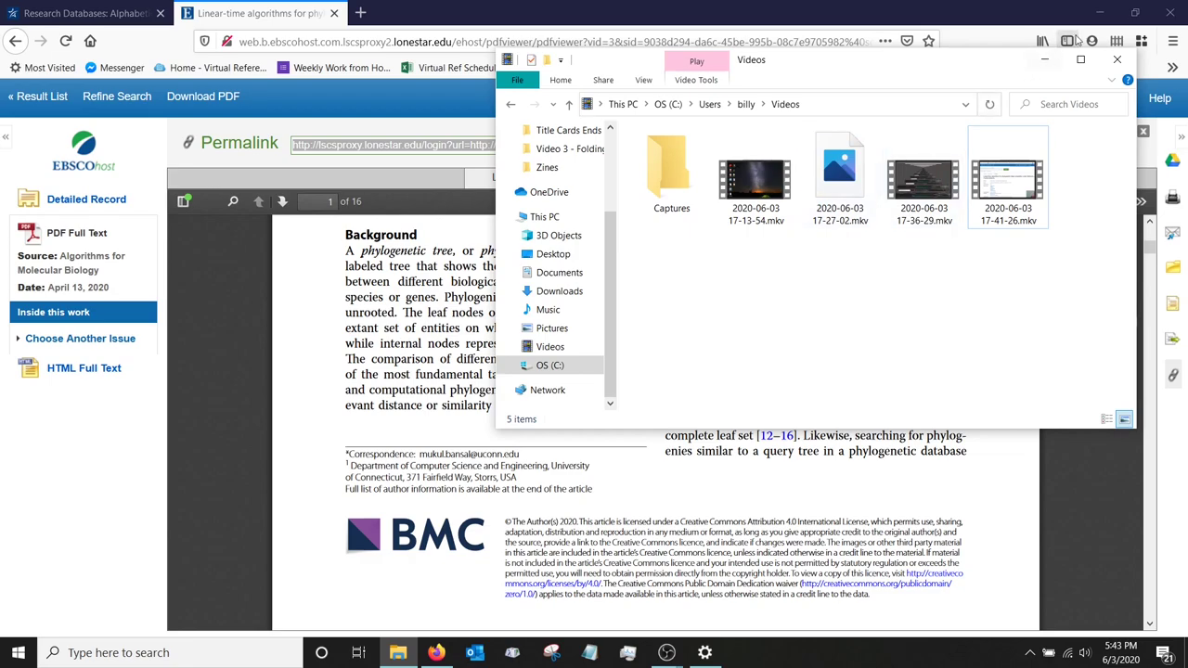
Close the Videos folder window, the article PDF tab and Firefox to reveal the desktop.
click(1116, 61)
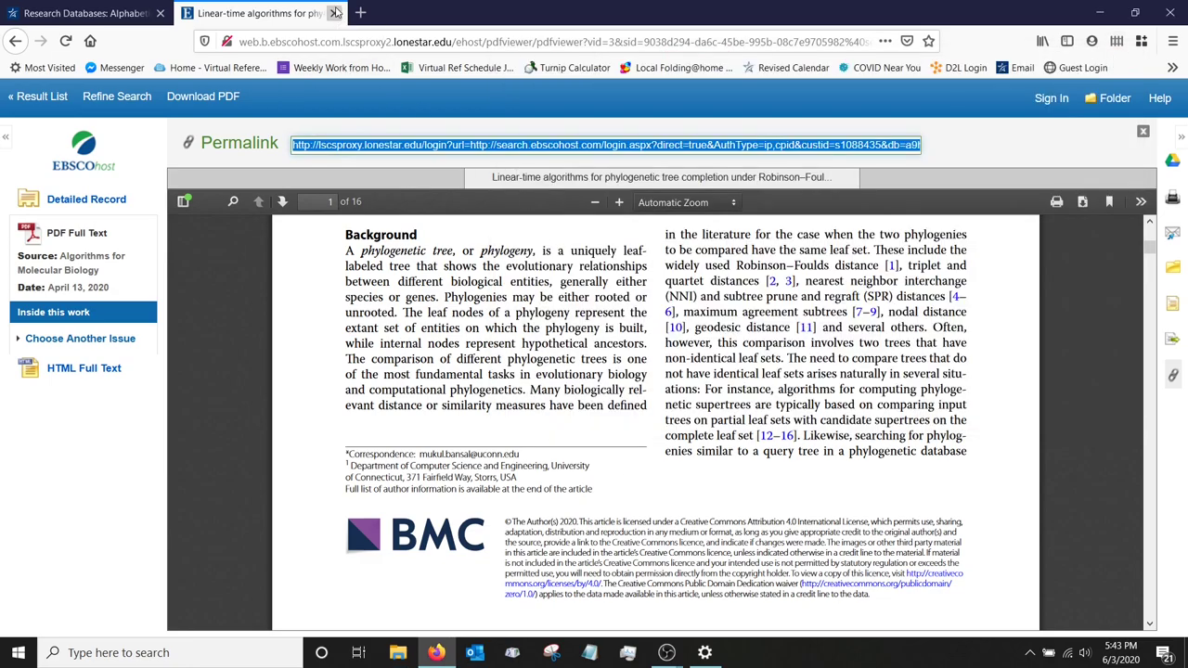
click(336, 13)
click(1170, 13)
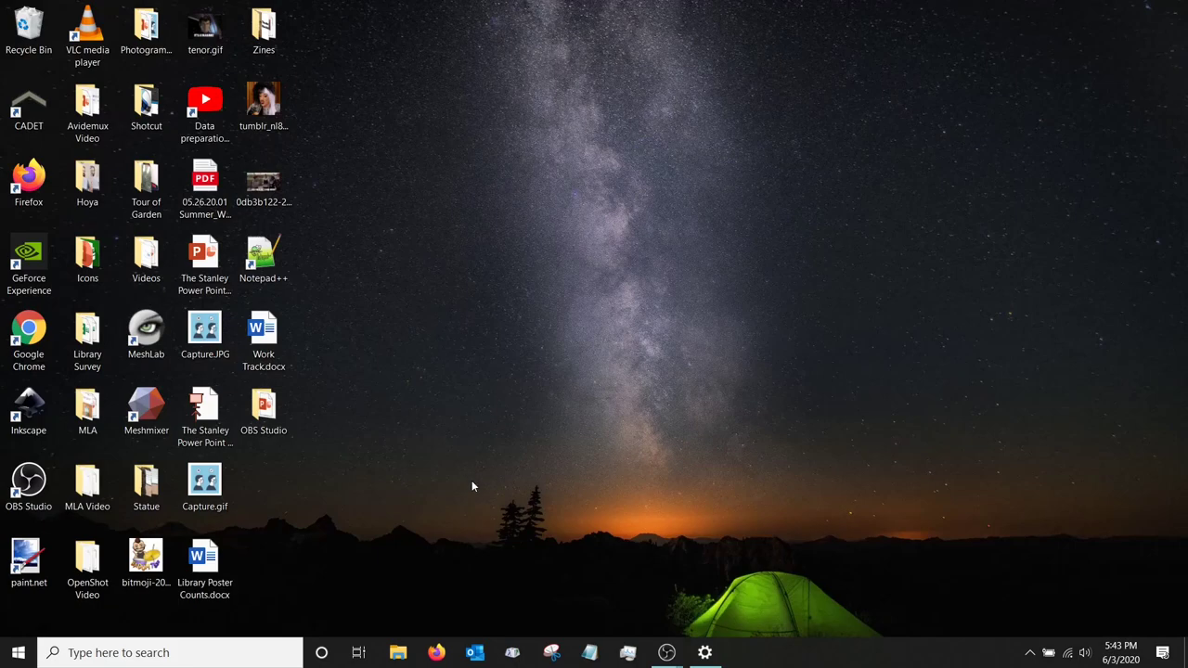